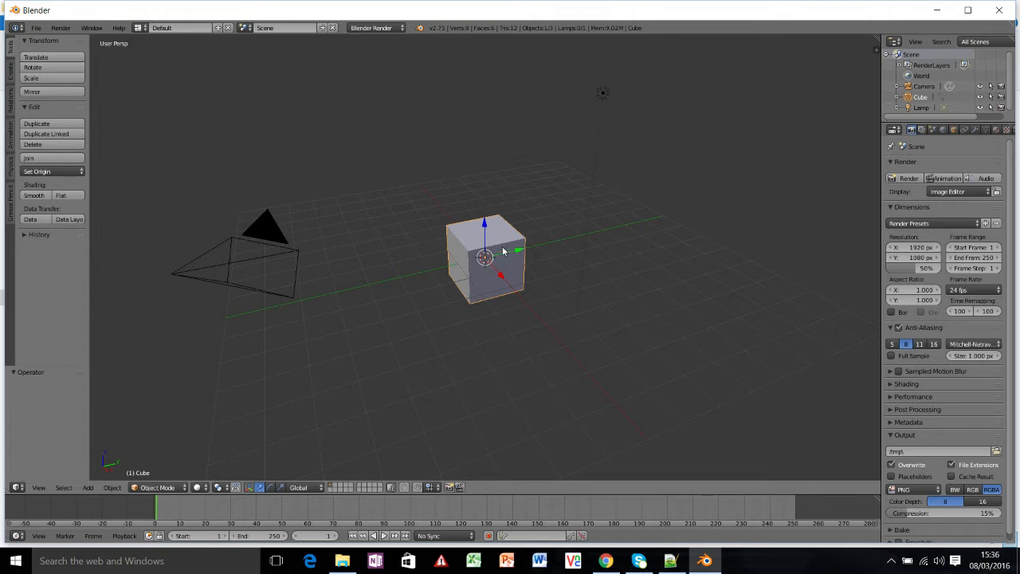
{"action": "middle_click_drag", "start_coordinate": [507, 262], "coordinate": [484, 255]}
{"action": "scroll", "coordinate": [477, 278], "scroll_direction": "up", "scroll_amount": 4}
{"action": "scroll", "coordinate": [478, 280], "scroll_direction": "down", "scroll_amount": 3}
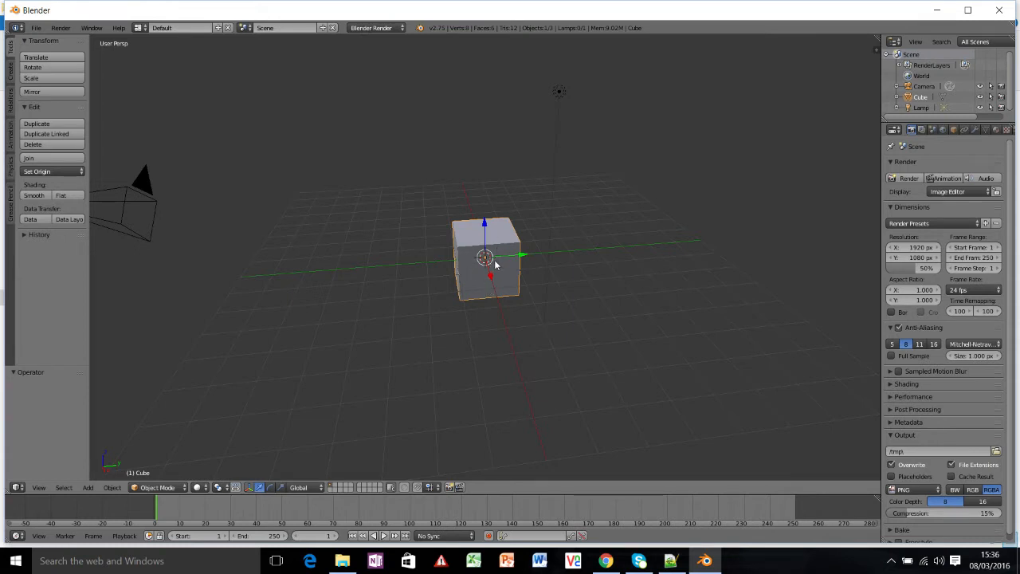
{"action": "scroll", "coordinate": [499, 306], "scroll_direction": "up", "scroll_amount": 2}
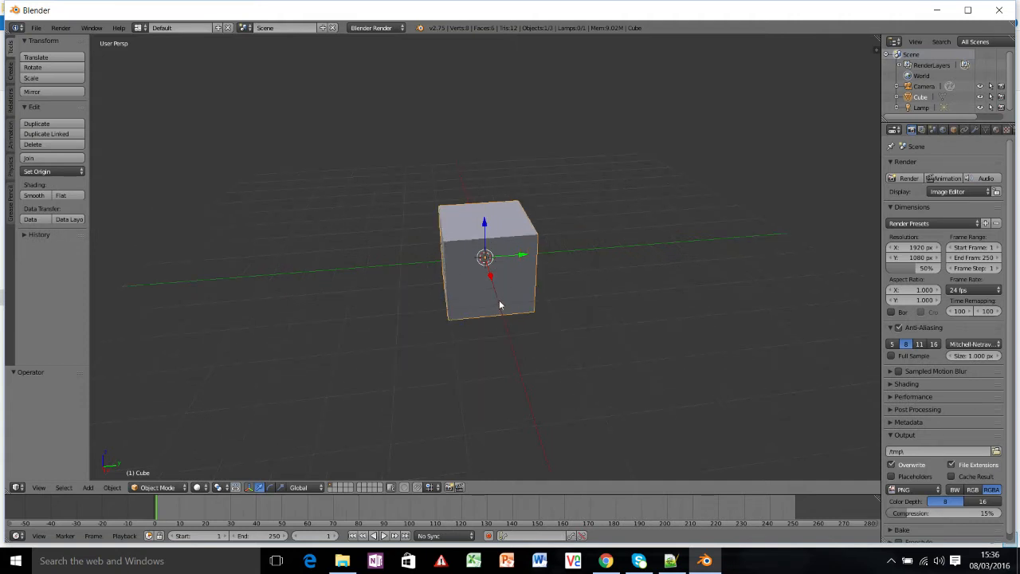
{"action": "scroll", "coordinate": [498, 305], "scroll_direction": "down", "scroll_amount": 2}
{"action": "middle_click_drag", "start_coordinate": [495, 303], "coordinate": [462, 297]}
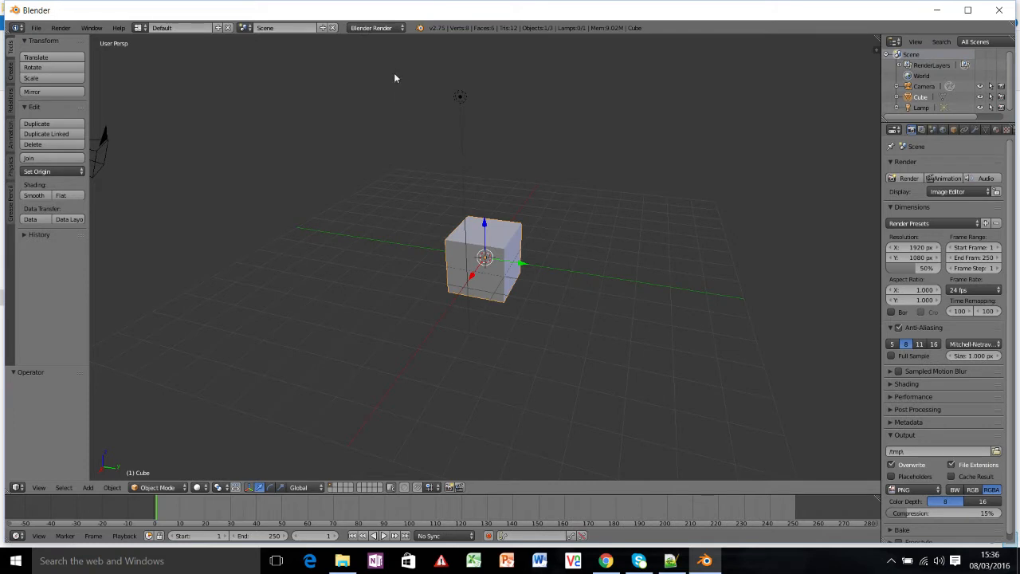
- Switch the render engine to Blender Game and run the game briefly twice in the viewport
{"action": "left_click", "coordinate": [377, 29]}
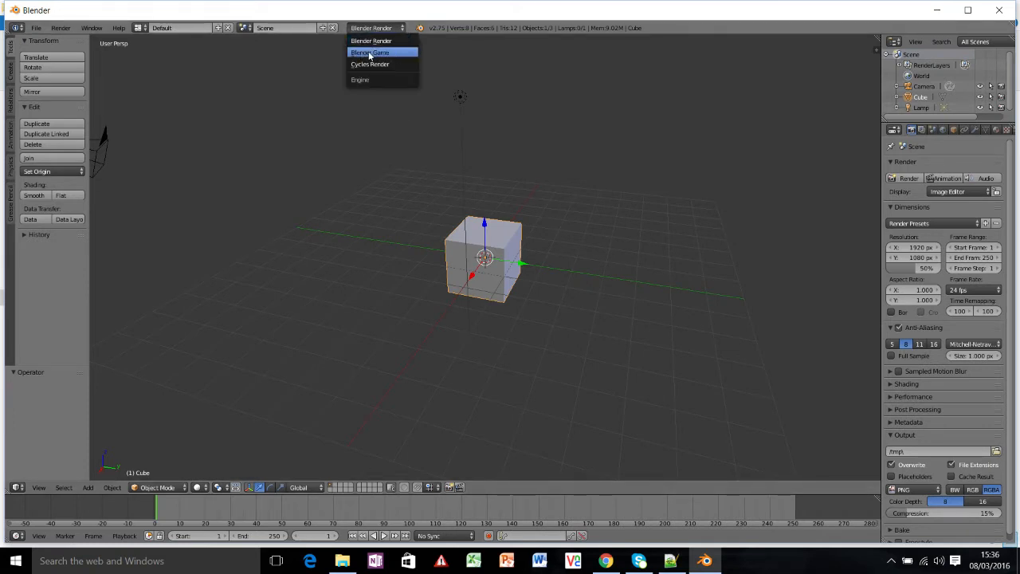
{"action": "left_click", "coordinate": [369, 54]}
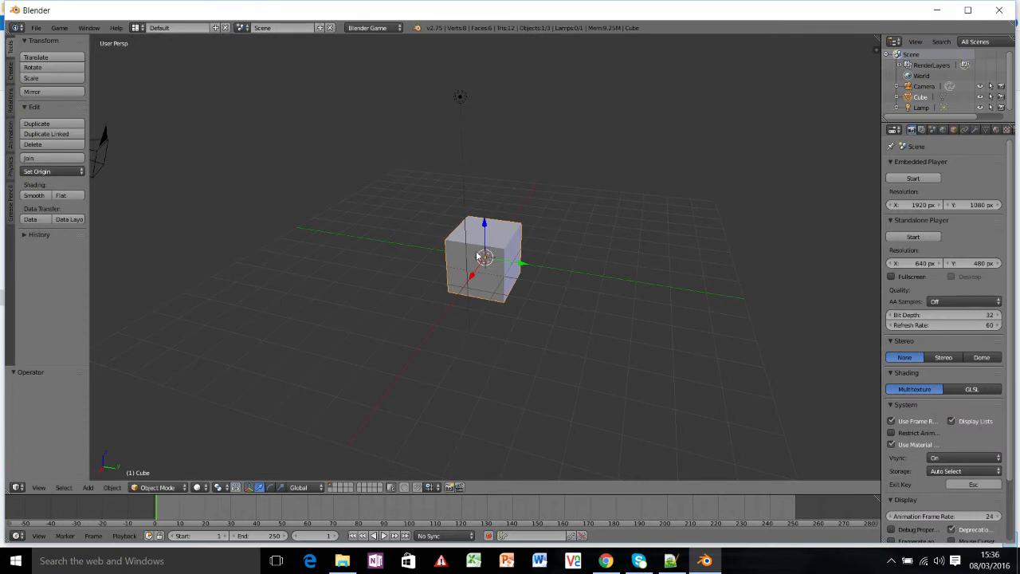
{"action": "key", "text": "p"}
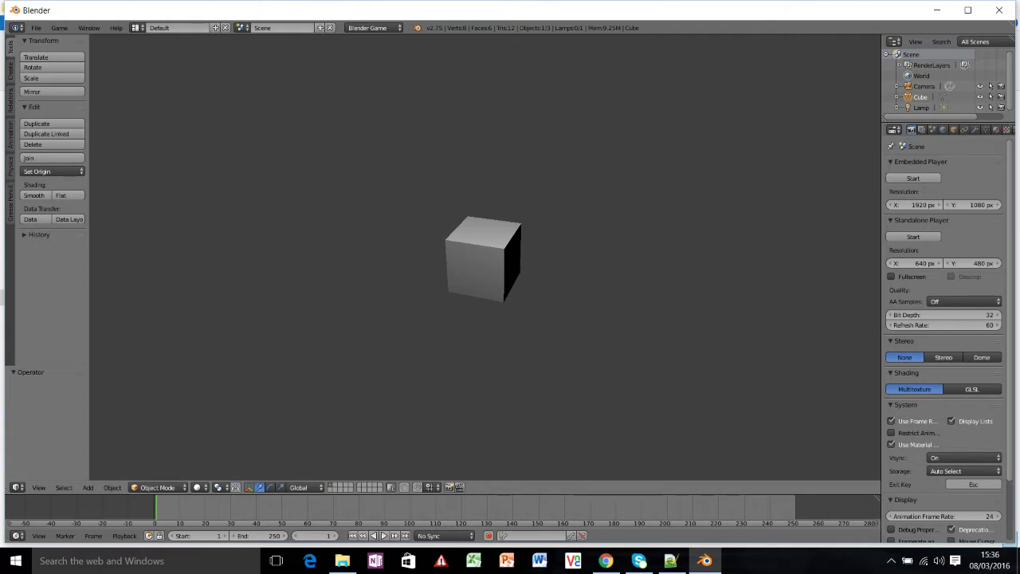
{"action": "key", "text": "Escape"}
{"action": "key", "text": "p"}
{"action": "key", "text": "Escape"}
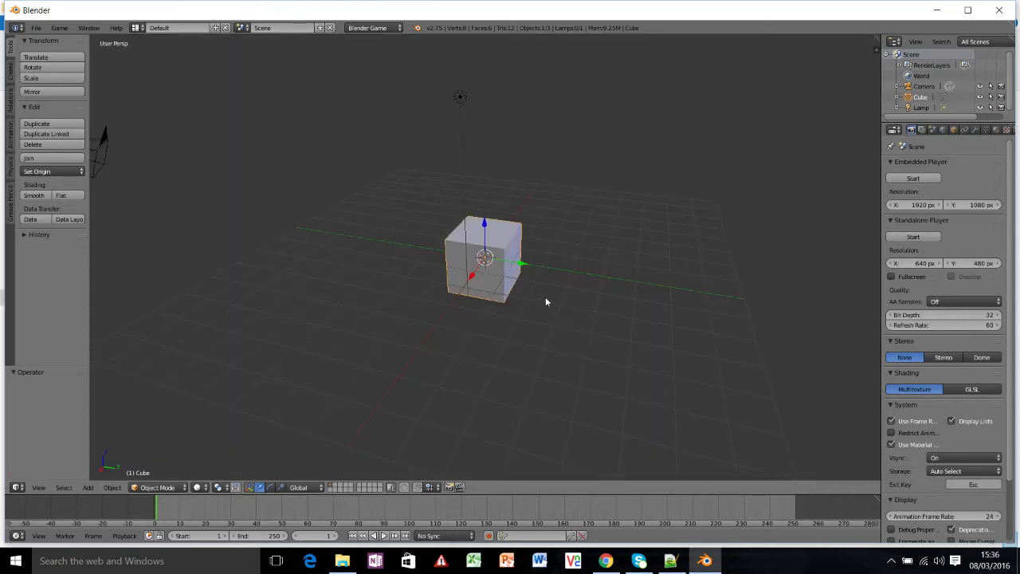
- Switch the screen layout to Game Logic and add a Keyboard sensor for the Up Arrow to the cube
{"action": "left_click", "coordinate": [137, 28]}
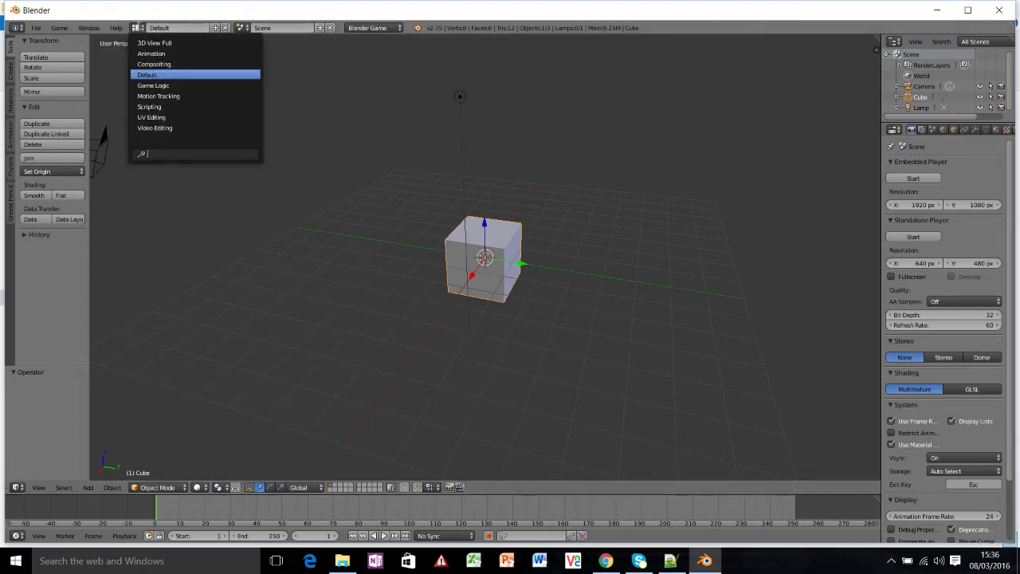
{"action": "left_click", "coordinate": [155, 85]}
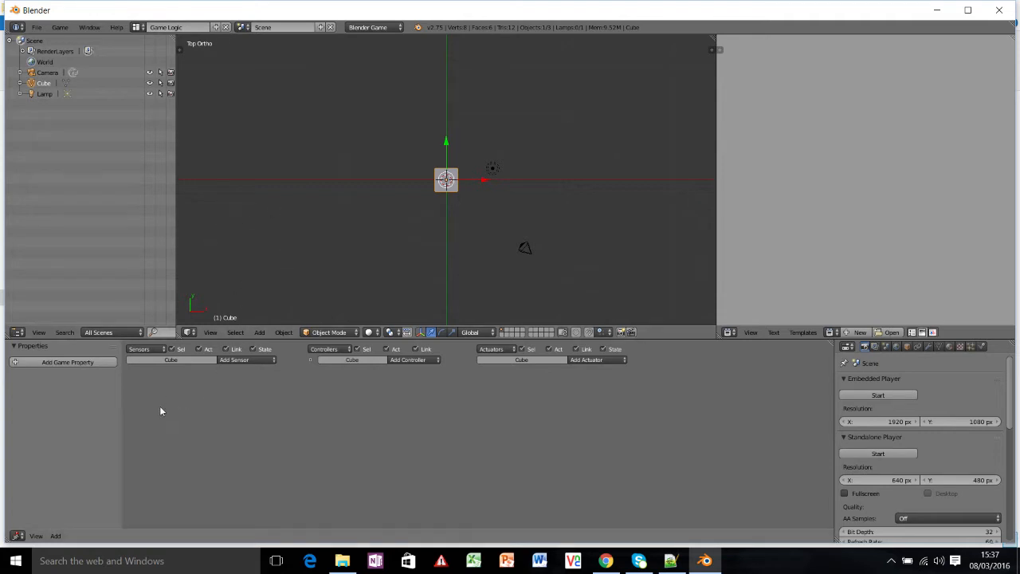
{"action": "key", "text": "shift+a"}
{"action": "mouse_move", "coordinate": [206, 402]}
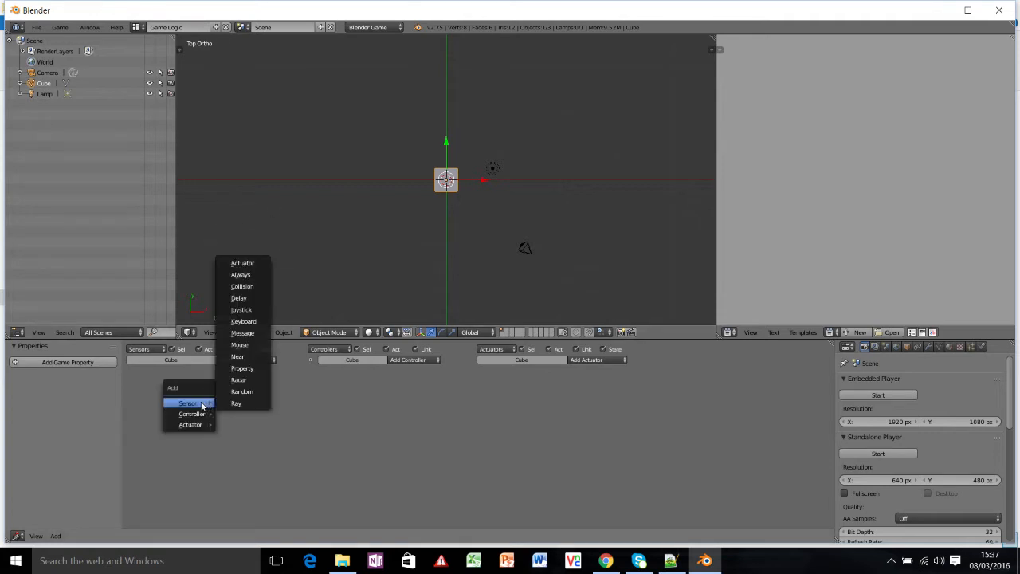
{"action": "left_click", "coordinate": [254, 322]}
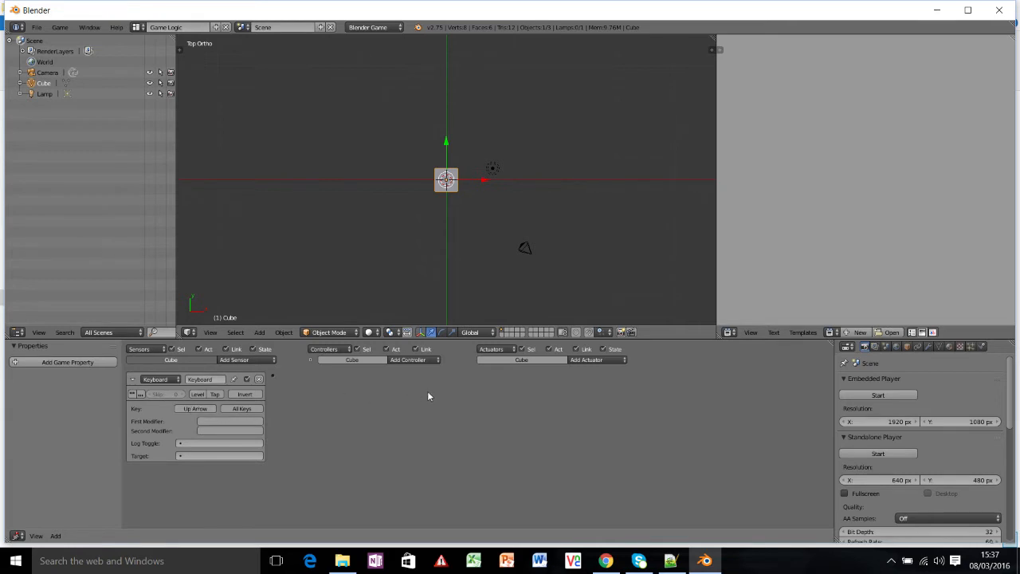
- Add a Motion actuator to the cube
{"action": "key", "text": "shift+a"}
{"action": "mouse_move", "coordinate": [530, 388]}
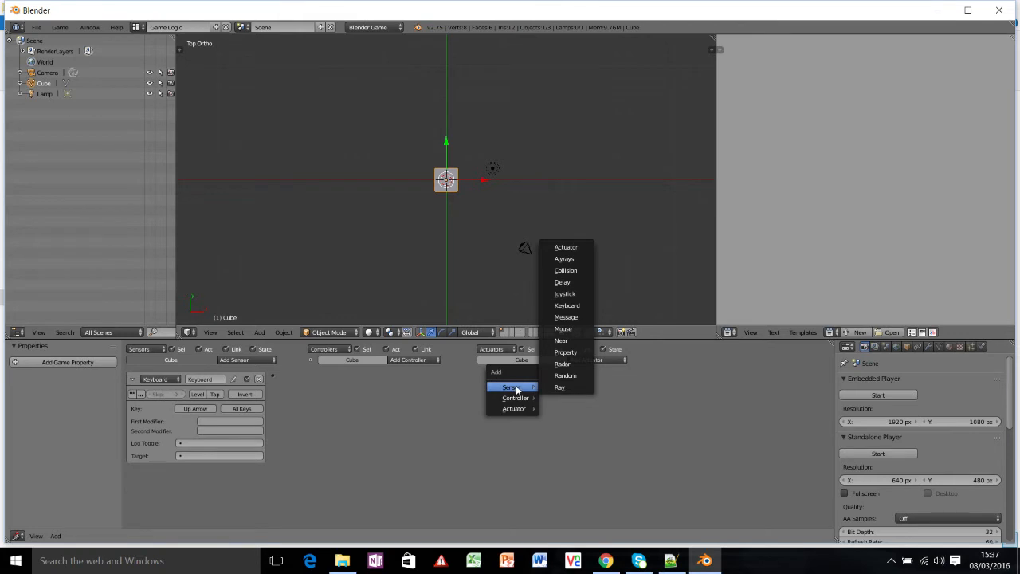
{"action": "mouse_move", "coordinate": [519, 409]}
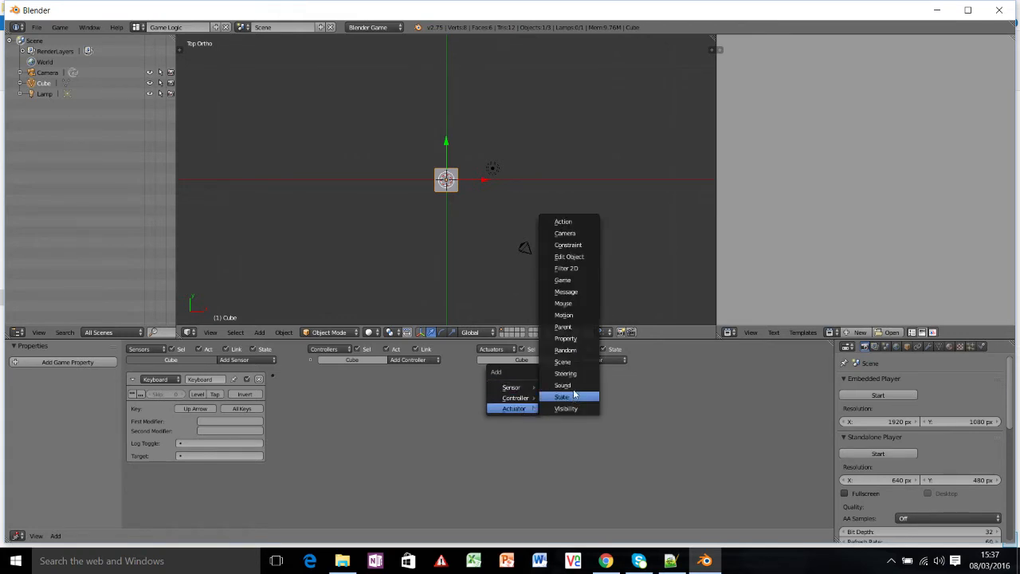
{"action": "left_click", "coordinate": [571, 315]}
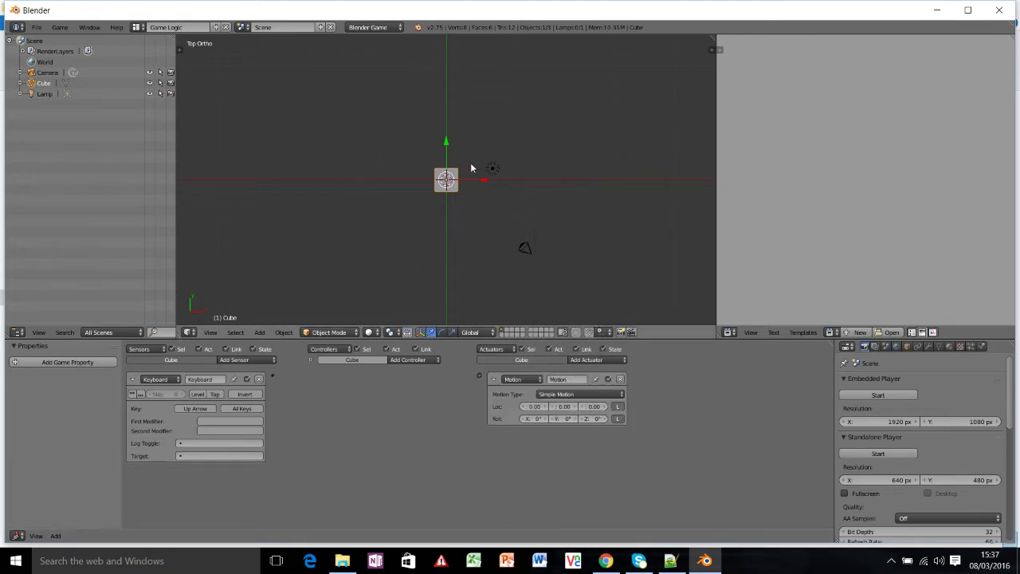
- Set the Motion actuator's X location to 0.10 and link the Keyboard sensor to the actuator
{"action": "mouse_move", "coordinate": [477, 213]}
{"action": "middle_mouse_down"}
{"action": "mouse_move", "coordinate": [450, 194]}
{"action": "mouse_move", "coordinate": [455, 183]}
{"action": "mouse_move", "coordinate": [479, 199]}
{"action": "middle_mouse_up"}
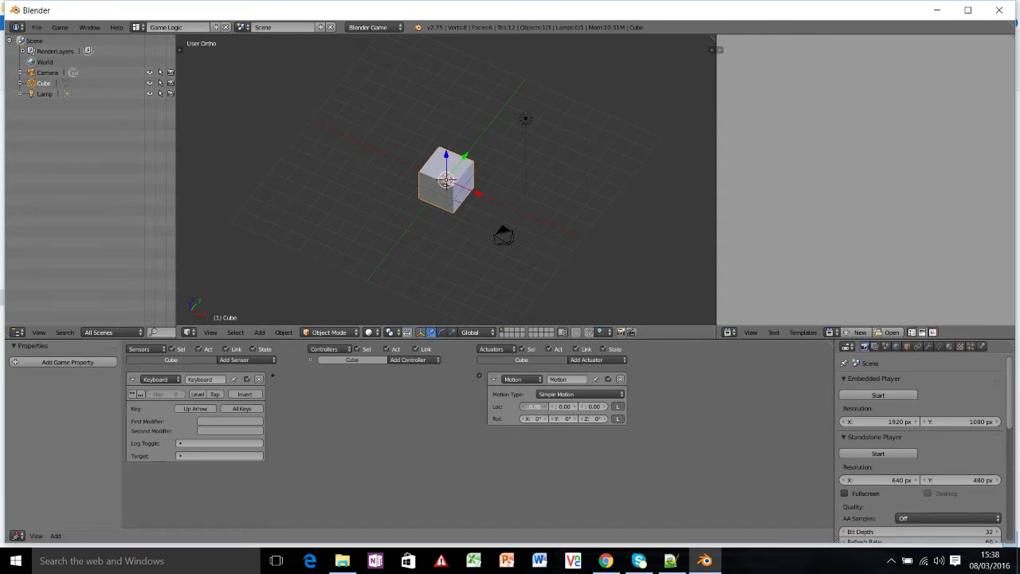
{"action": "left_click", "coordinate": [545, 406]}
{"action": "left_click", "coordinate": [545, 407]}
{"action": "left_click", "coordinate": [523, 407]}
{"action": "left_click", "coordinate": [523, 407]}
{"action": "left_click_drag", "start_coordinate": [337, 373], "coordinate": [479, 375]}
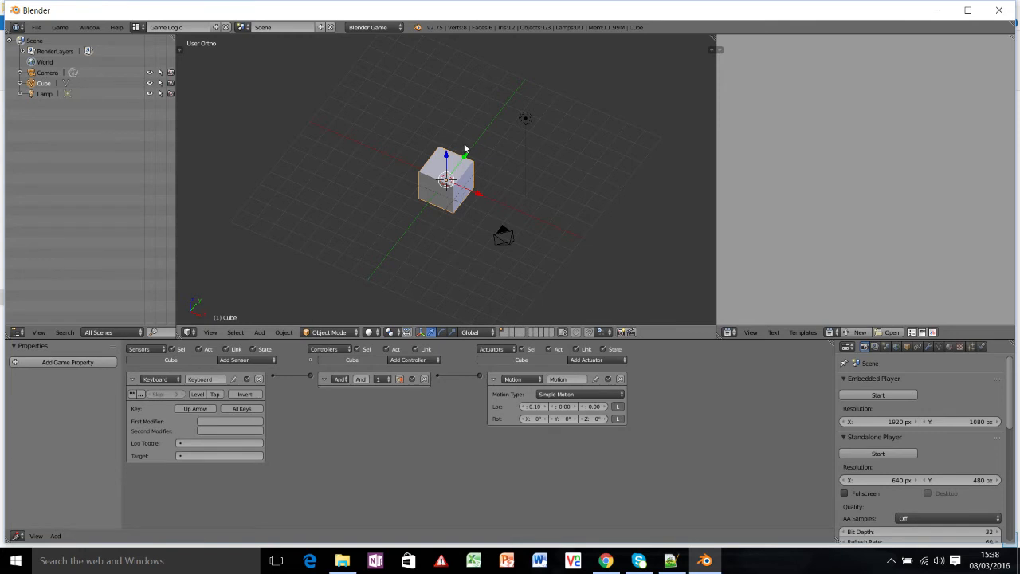
- Run the game, test moving the cube with the Up Arrow, and stop the game
{"action": "key", "text": "p"}
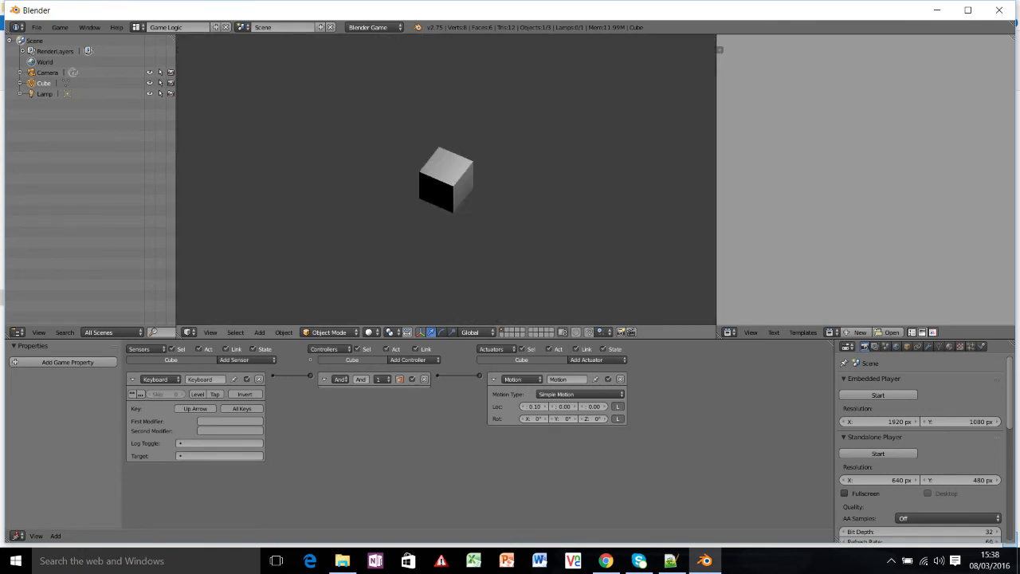
{"action": "key", "text": "Up"}
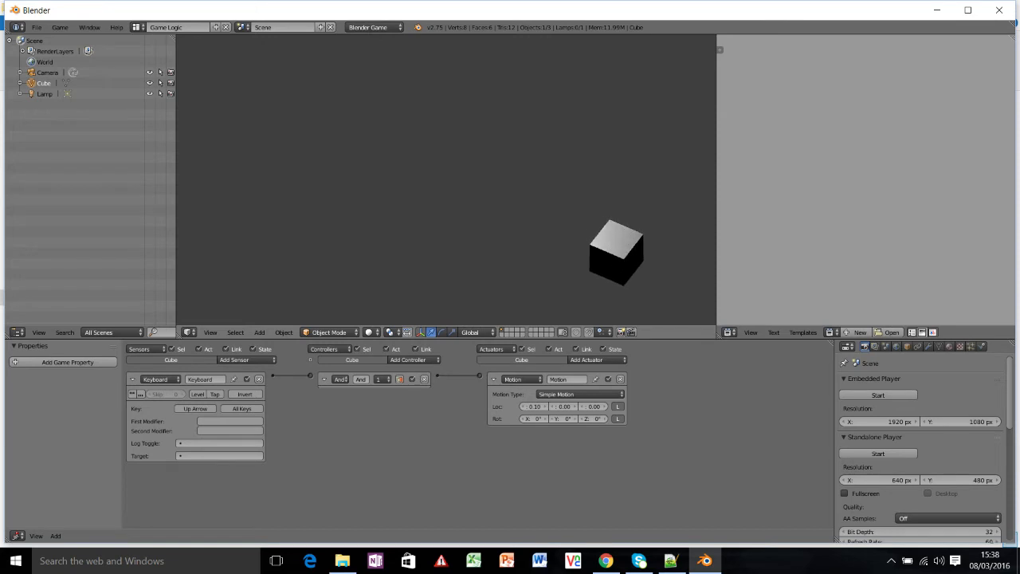
{"action": "key", "text": "Escape"}
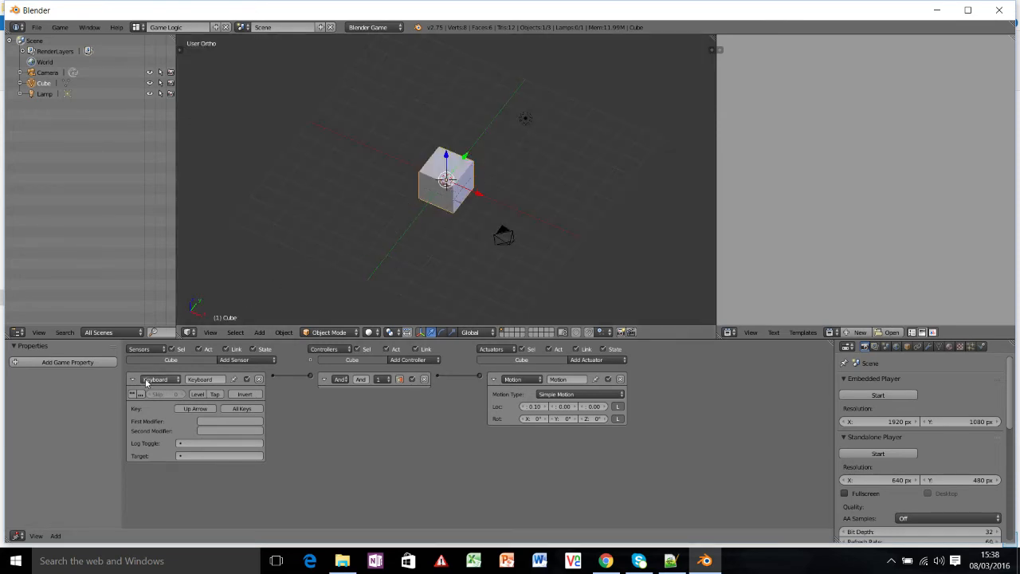
- Collapse the existing Keyboard sensor and Motion actuator, and add a second Keyboard sensor to the cube
{"action": "left_click", "coordinate": [133, 379]}
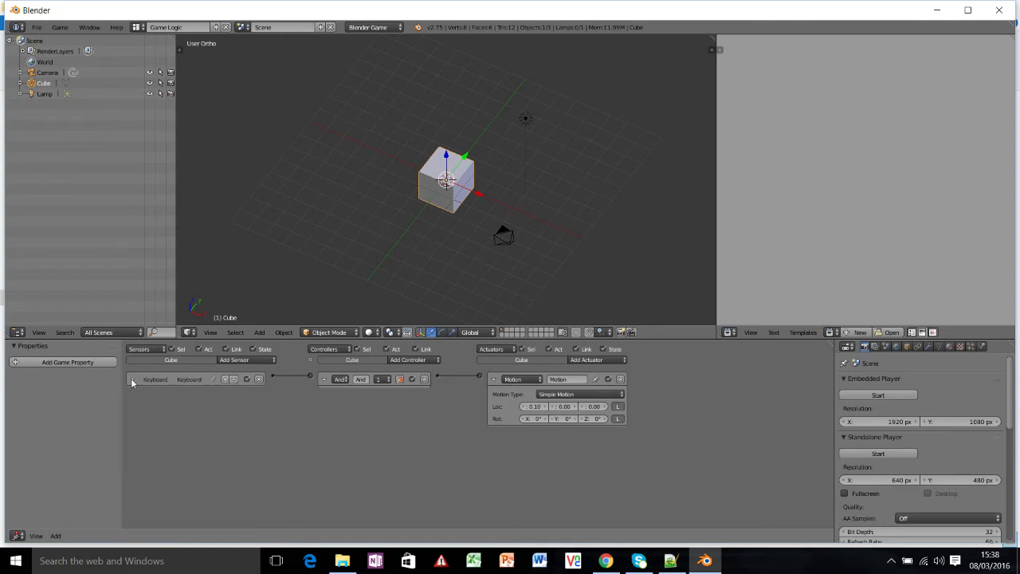
{"action": "left_click", "coordinate": [494, 378]}
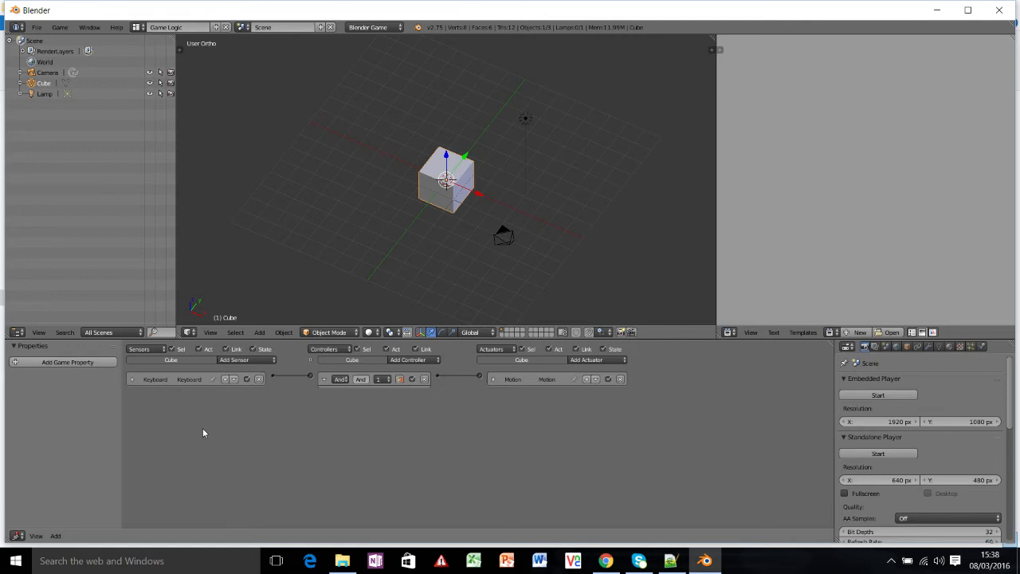
{"action": "key", "text": "shift+a"}
{"action": "mouse_move", "coordinate": [171, 412]}
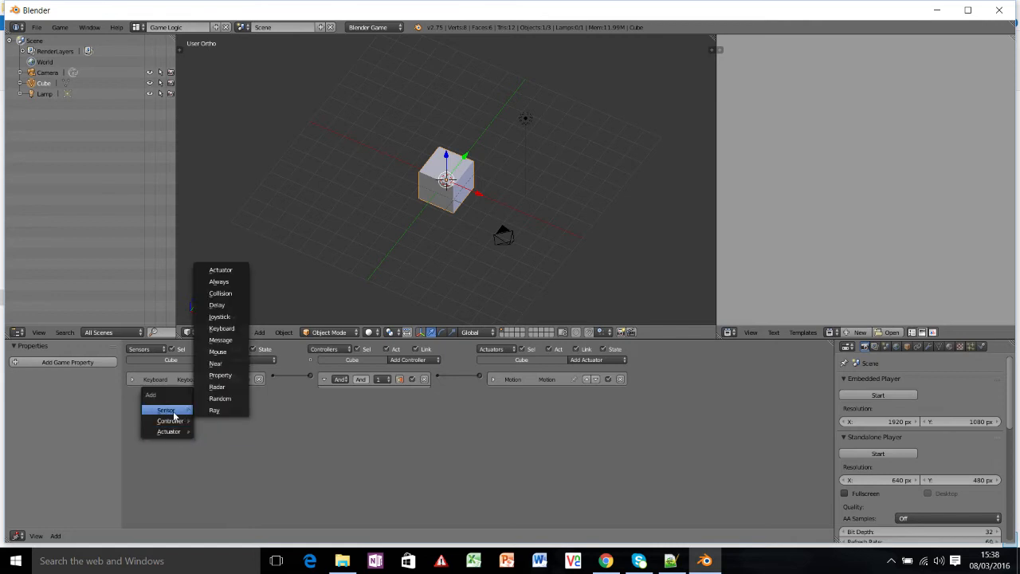
{"action": "left_click", "coordinate": [236, 332]}
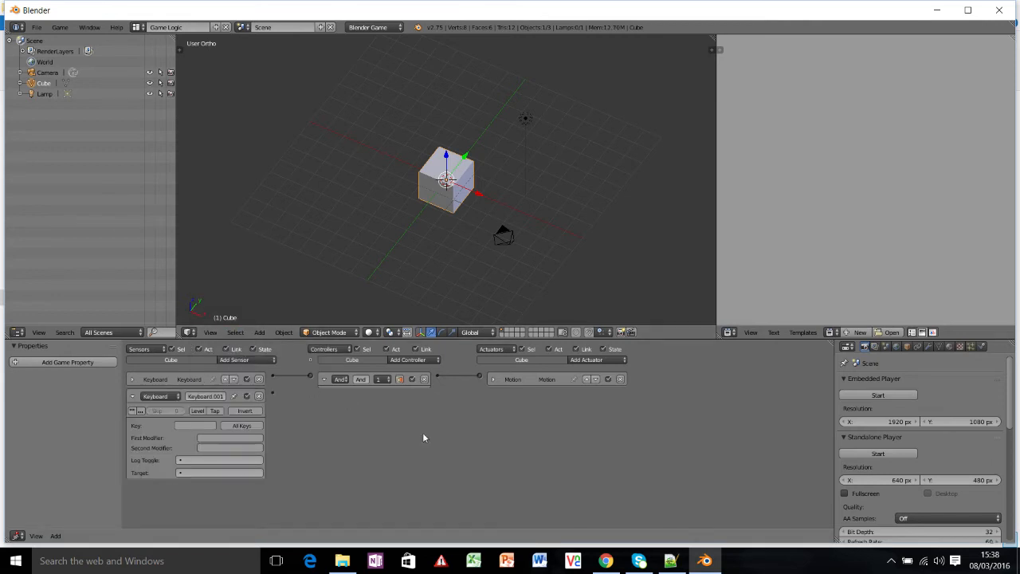
- Add a second Motion actuator to the cube and link the second Keyboard sensor to it
{"action": "key", "text": "shift+a"}
{"action": "mouse_move", "coordinate": [415, 457]}
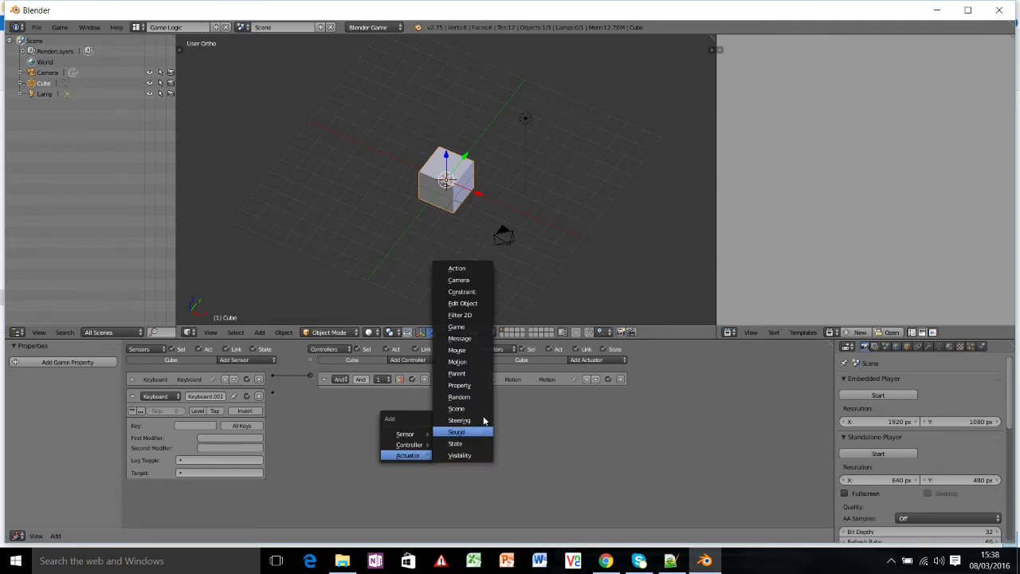
{"action": "left_click", "coordinate": [459, 365]}
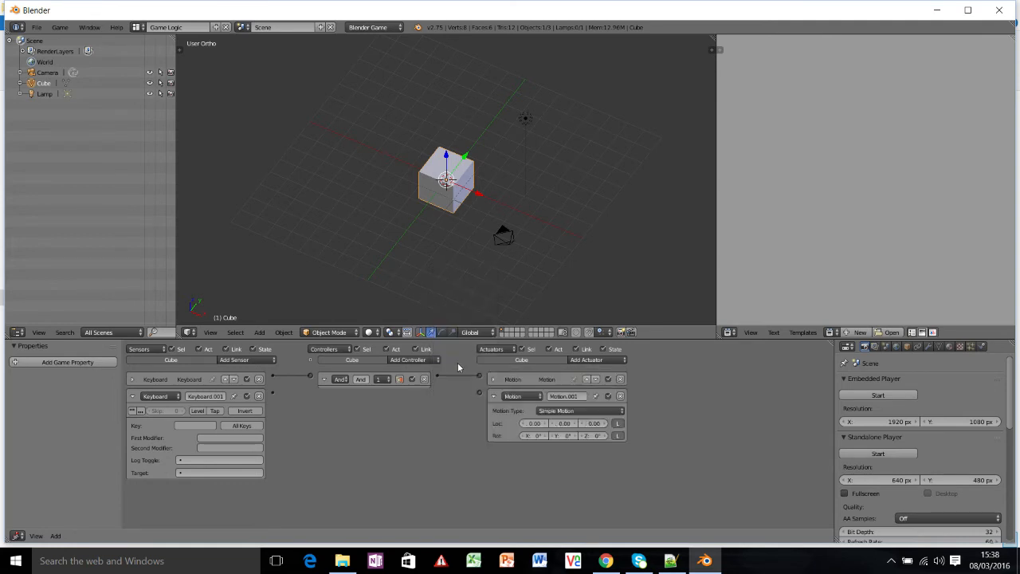
{"action": "left_click_drag", "start_coordinate": [273, 393], "coordinate": [479, 394]}
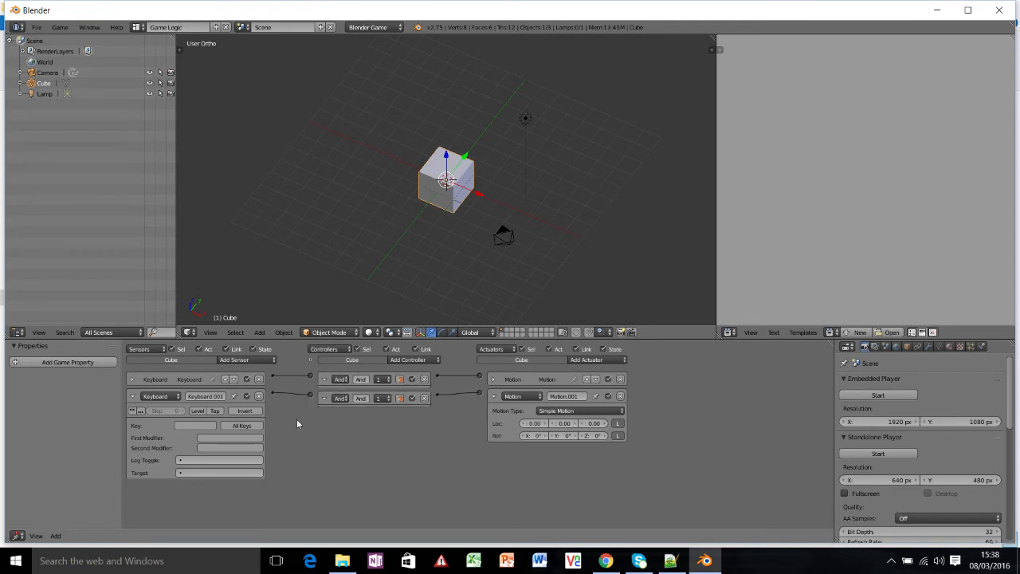
- Assign the Down Arrow to the second Keyboard sensor and set the second Motion actuator's X location to -0.10
{"action": "left_click", "coordinate": [199, 427]}
{"action": "key", "text": "Down"}
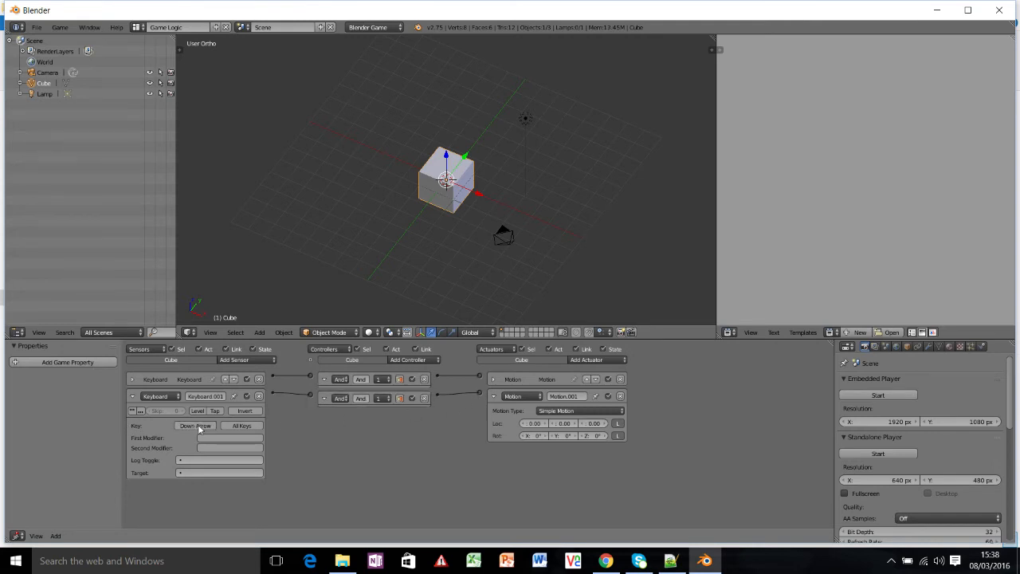
{"action": "left_click", "coordinate": [527, 425]}
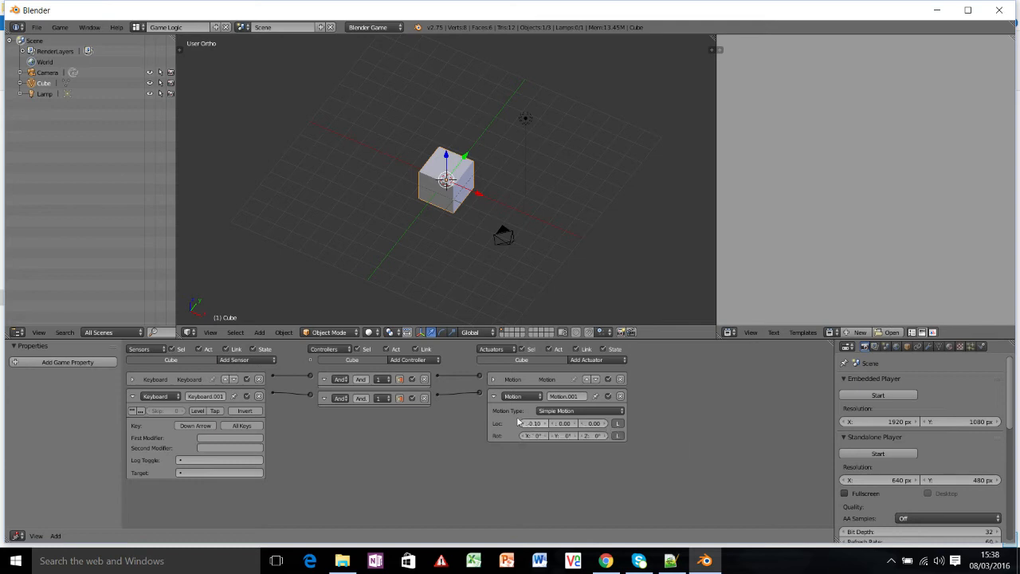
- Run the game, test moving the cube back and forth with the Up and Down Arrows, and stop the game
{"action": "key", "text": "p"}
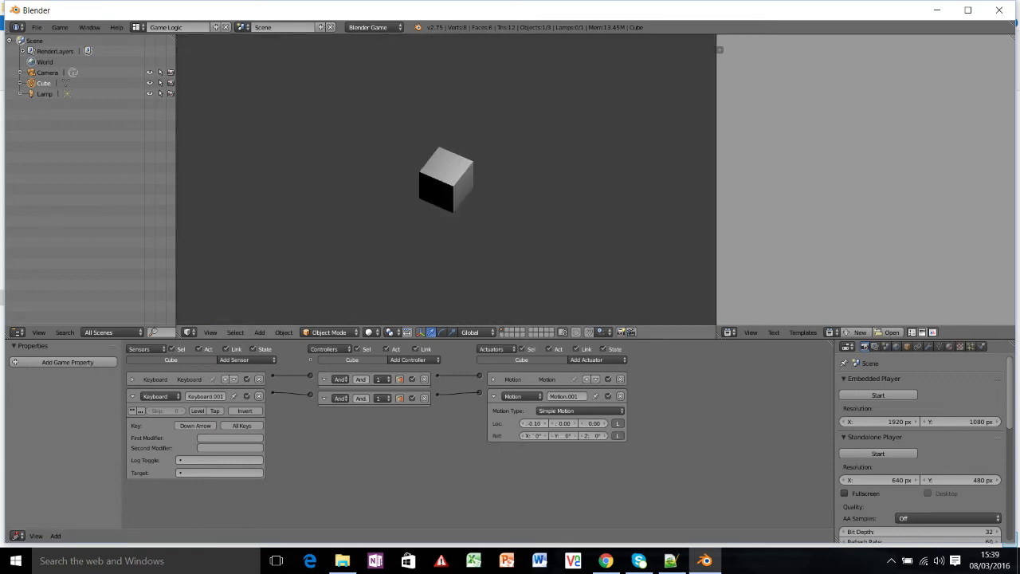
{"action": "key", "text": "Down"}
{"action": "key", "text": "Down"}
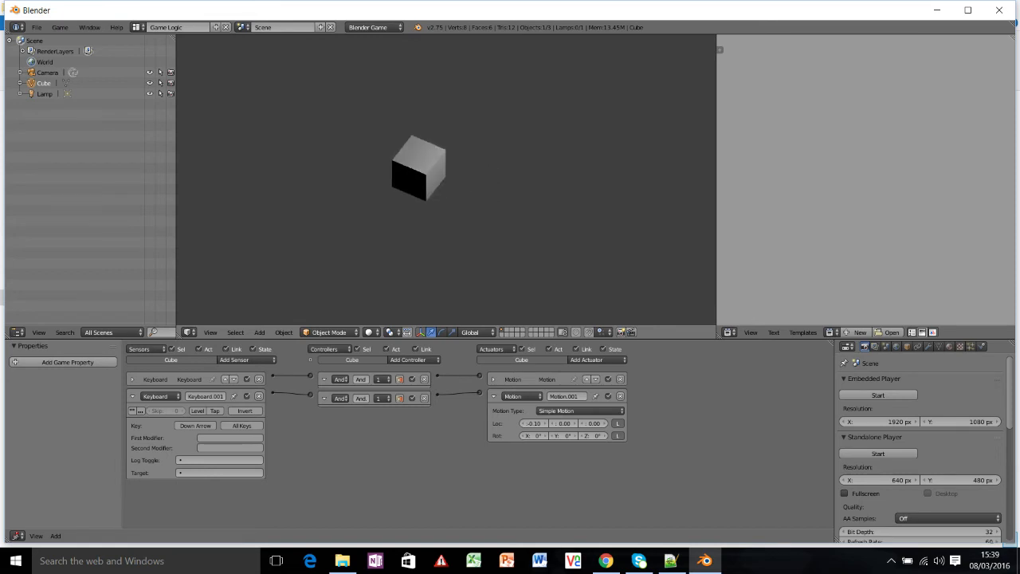
{"action": "key", "text": "Up"}
{"action": "key", "text": "Down"}
{"action": "key", "text": "Up"}
{"action": "key", "text": "Down"}
{"action": "key", "text": "Up"}
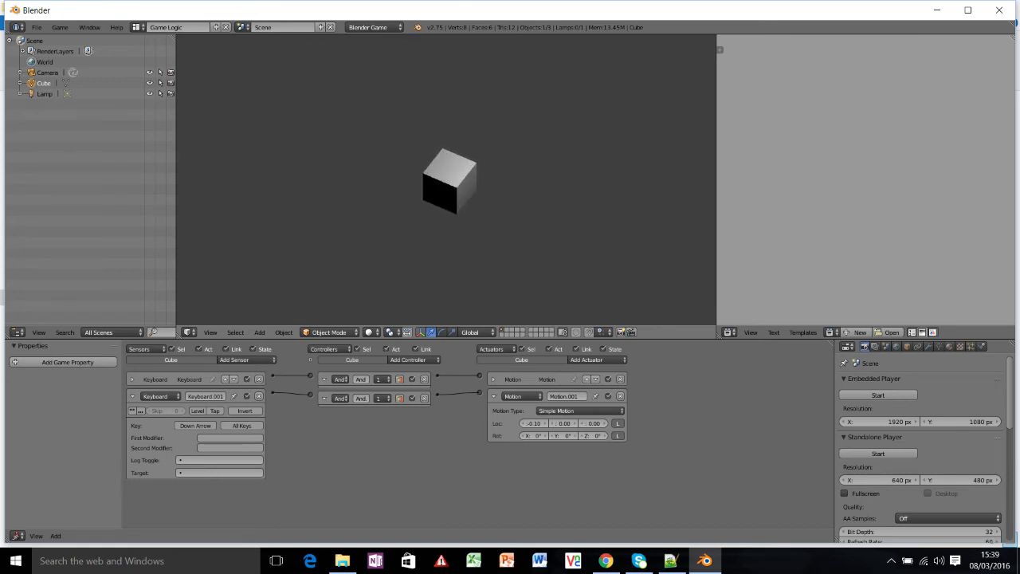
{"action": "key", "text": "Down"}
{"action": "key", "text": "Up"}
{"action": "key", "text": "Down"}
{"action": "key", "text": "Escape"}
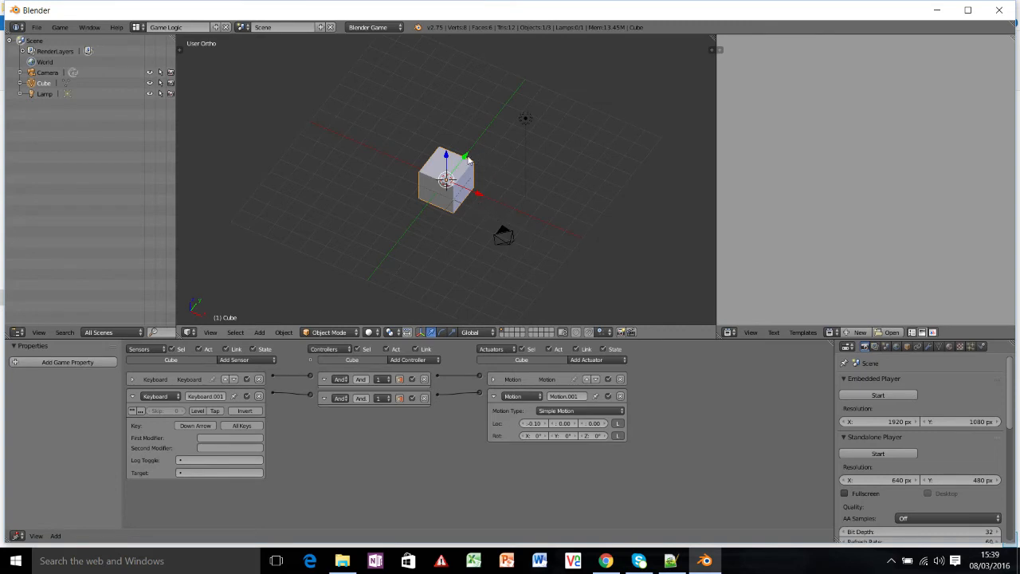
- Collapse the second Keyboard sensor and second Motion actuator, and add two more Keyboard sensors to the cube
{"action": "left_click", "coordinate": [133, 397]}
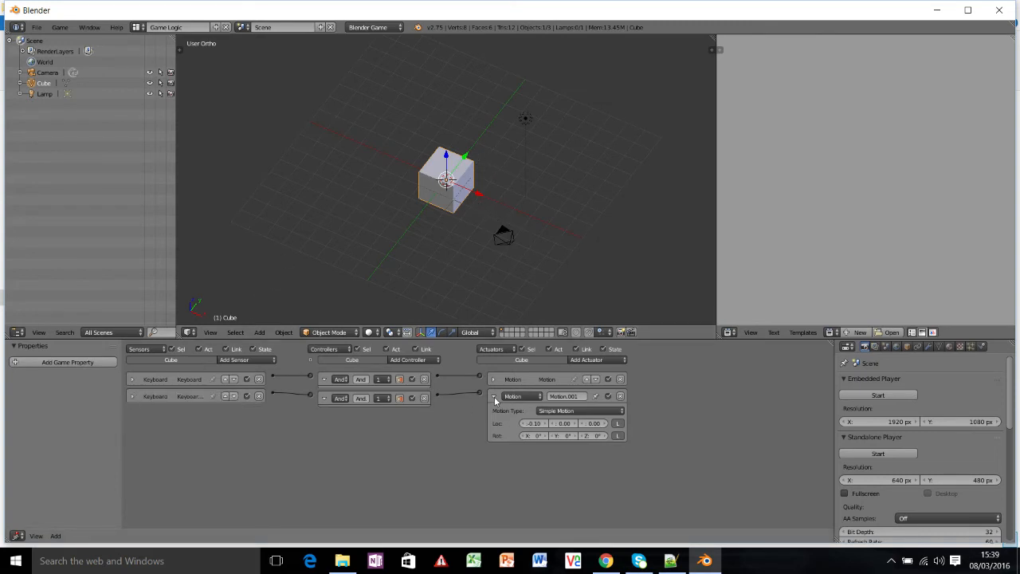
{"action": "left_click", "coordinate": [494, 397]}
{"action": "key", "text": "shift+a"}
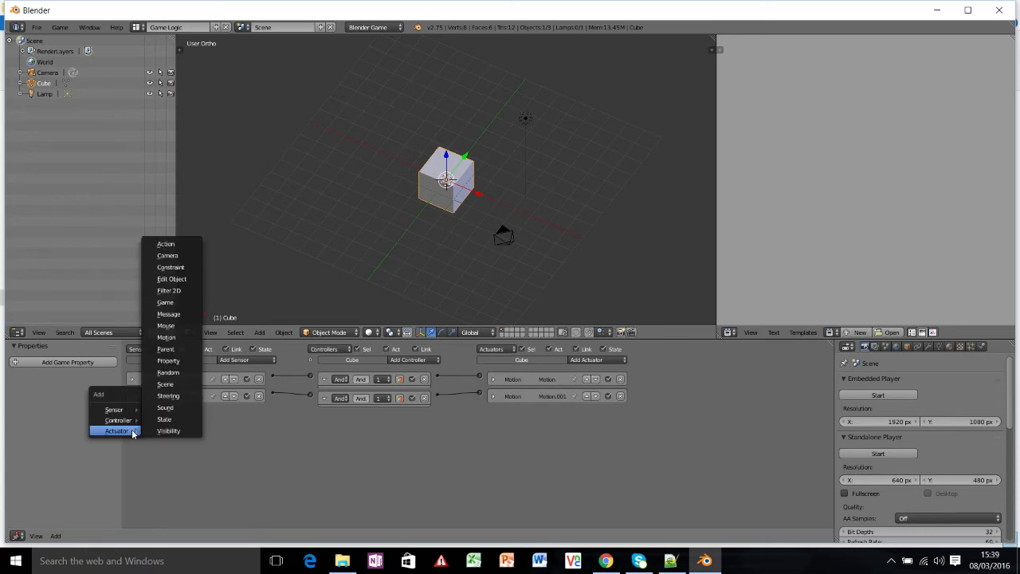
{"action": "key", "text": "shift+a"}
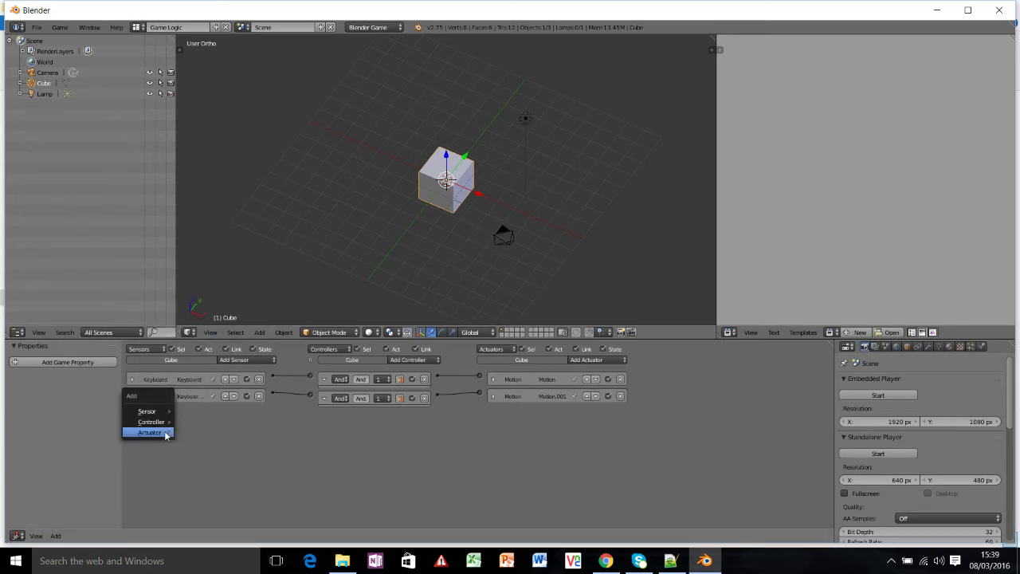
{"action": "mouse_move", "coordinate": [151, 413]}
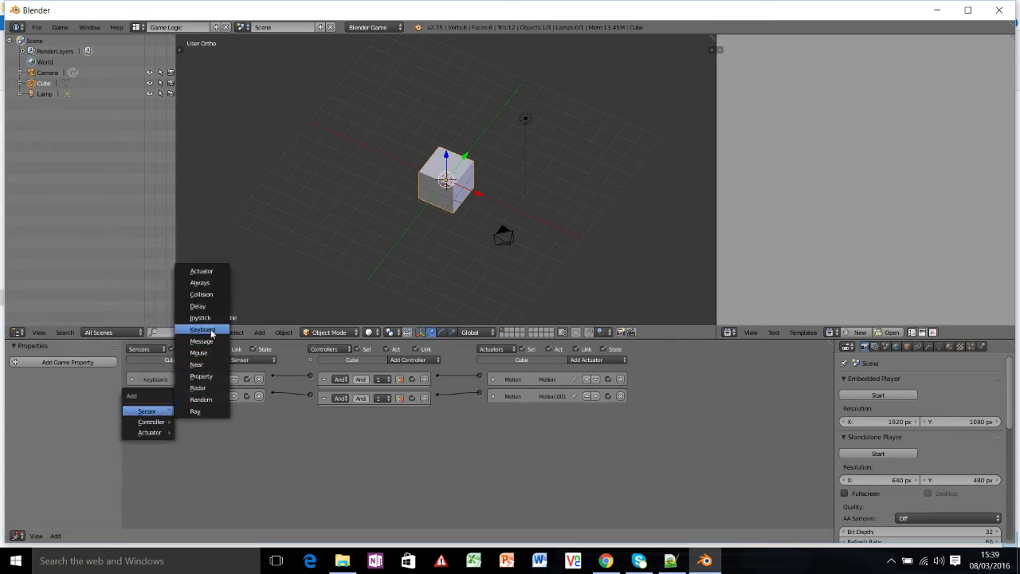
{"action": "left_click", "coordinate": [203, 329]}
{"action": "key", "text": "shift+a"}
{"action": "mouse_move", "coordinate": [175, 509]}
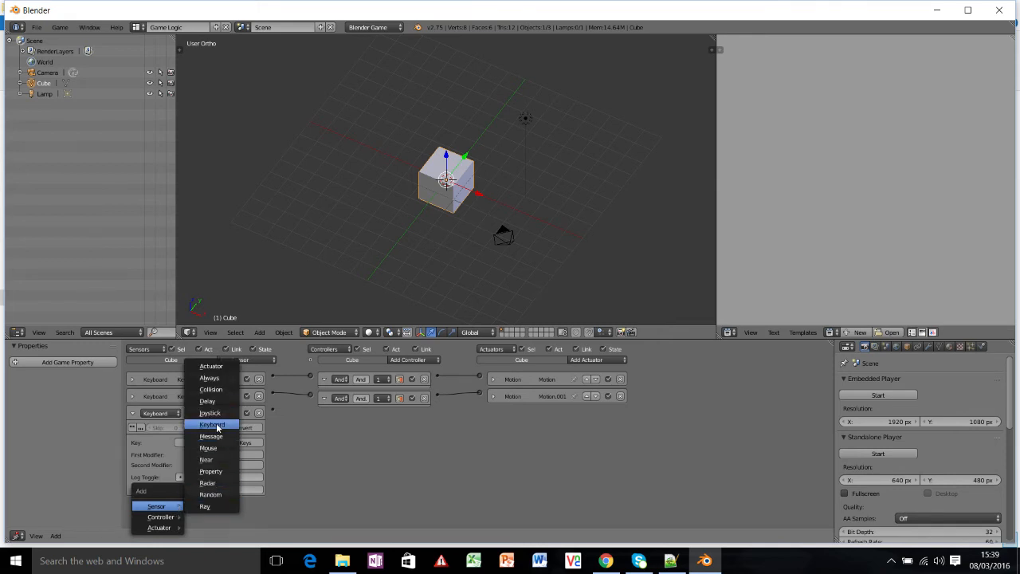
{"action": "left_click", "coordinate": [209, 422]}
- Add two more Motion actuators to the cube and link the third and fourth Keyboard sensors to them respectively
{"action": "key", "text": "shift+a"}
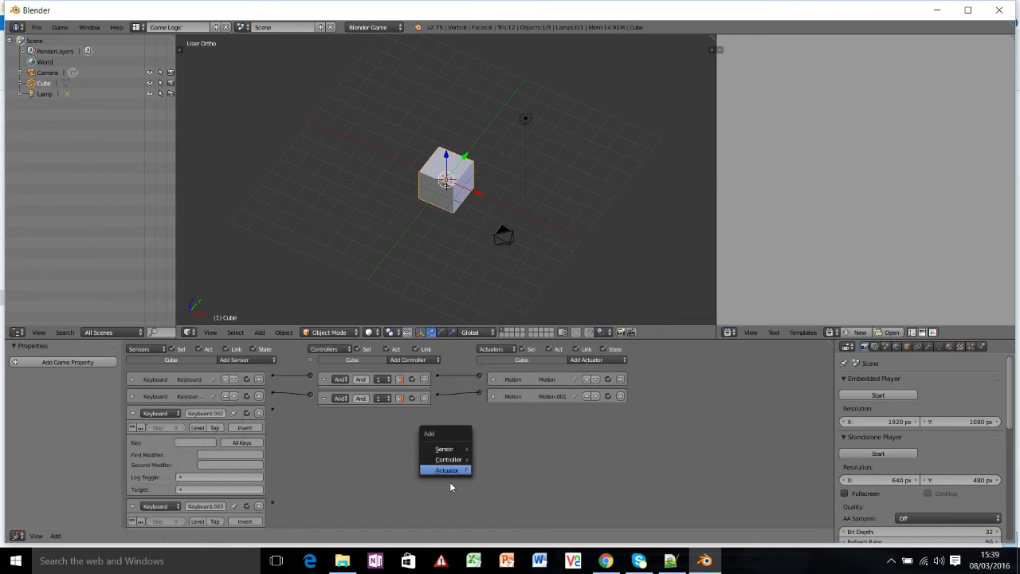
{"action": "mouse_move", "coordinate": [449, 471]}
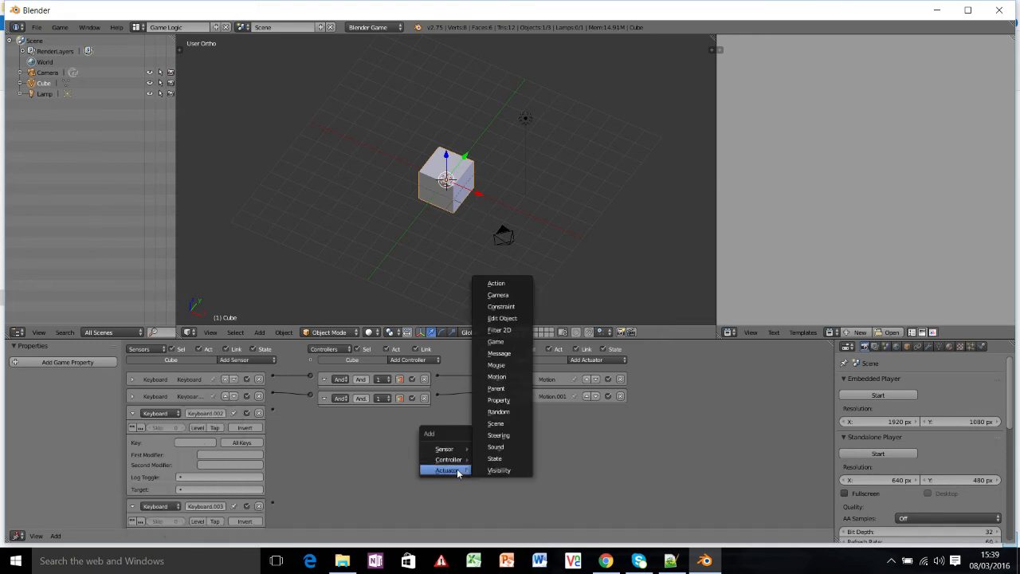
{"action": "left_click", "coordinate": [507, 379]}
{"action": "key", "text": "shift+a"}
{"action": "mouse_move", "coordinate": [516, 475]}
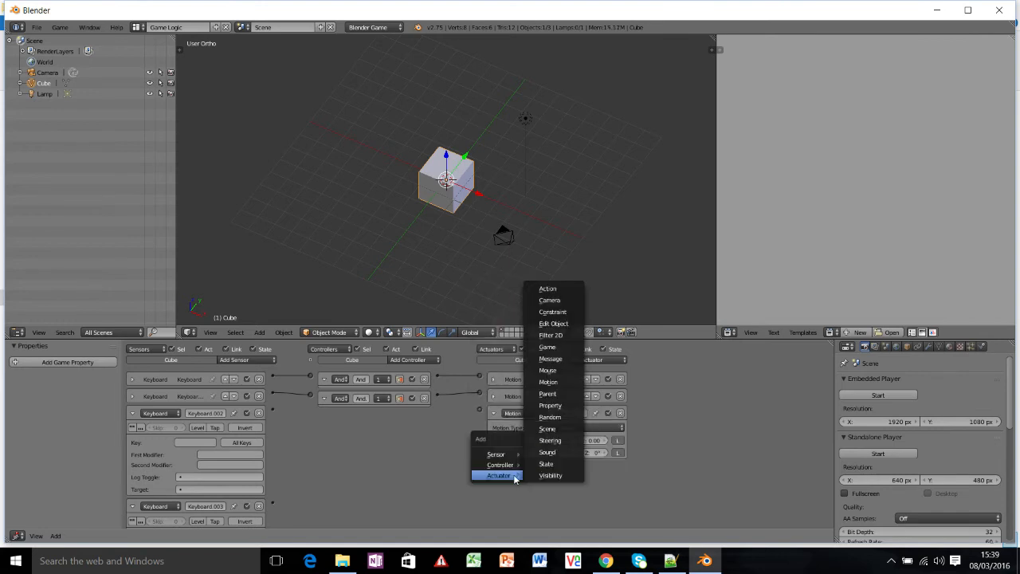
{"action": "left_click", "coordinate": [566, 383]}
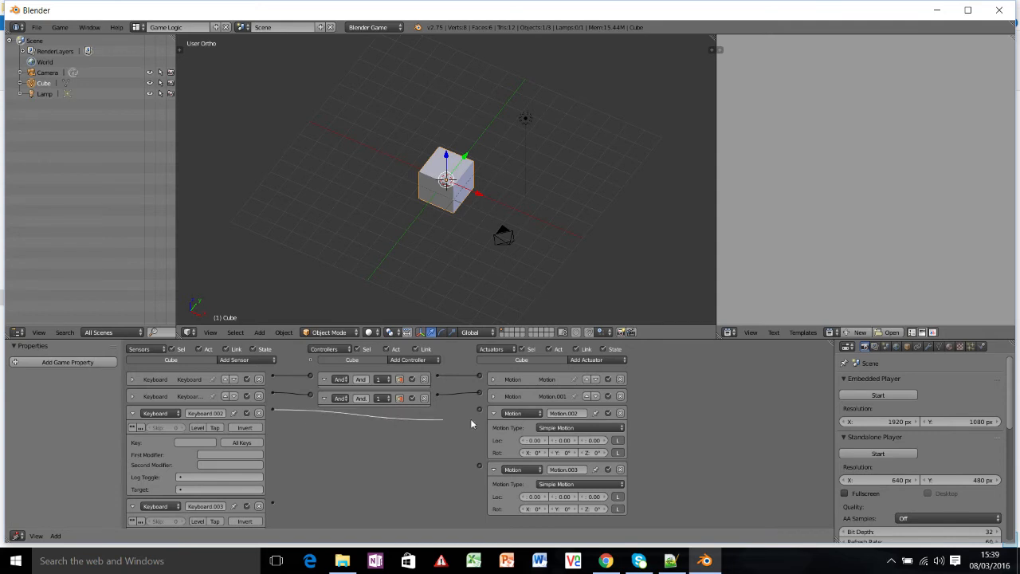
{"action": "left_click_drag", "start_coordinate": [471, 423], "coordinate": [479, 409]}
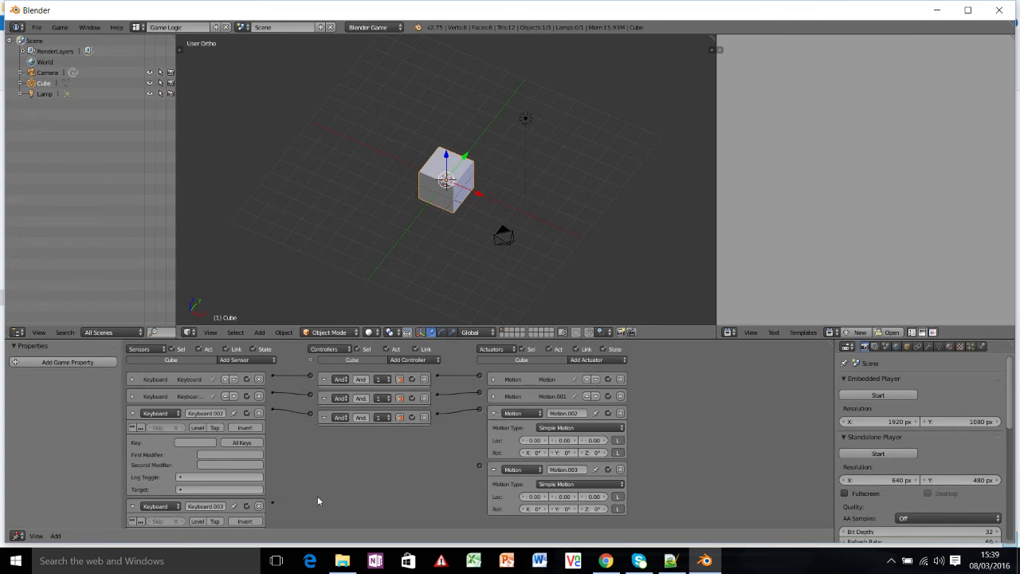
{"action": "left_click_drag", "start_coordinate": [480, 469], "coordinate": [480, 469]}
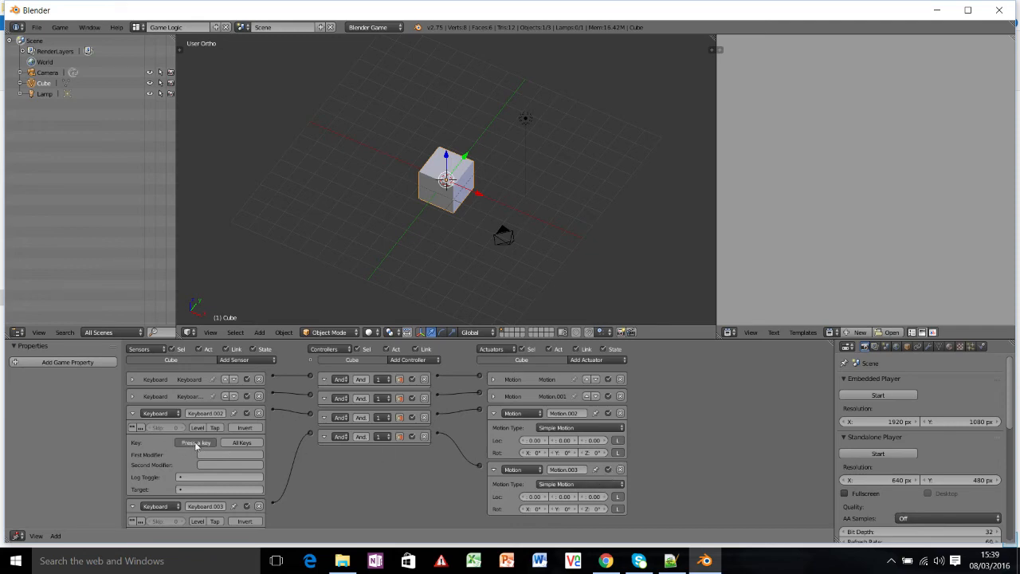
- Assign the Left Arrow to the third Keyboard sensor and the Right Arrow to the fourth Keyboard sensor
{"action": "key", "text": "Left"}
{"action": "scroll", "coordinate": [185, 507], "scroll_direction": "down", "scroll_amount": 1}
{"action": "scroll", "coordinate": [187, 486], "scroll_direction": "down", "scroll_amount": 2}
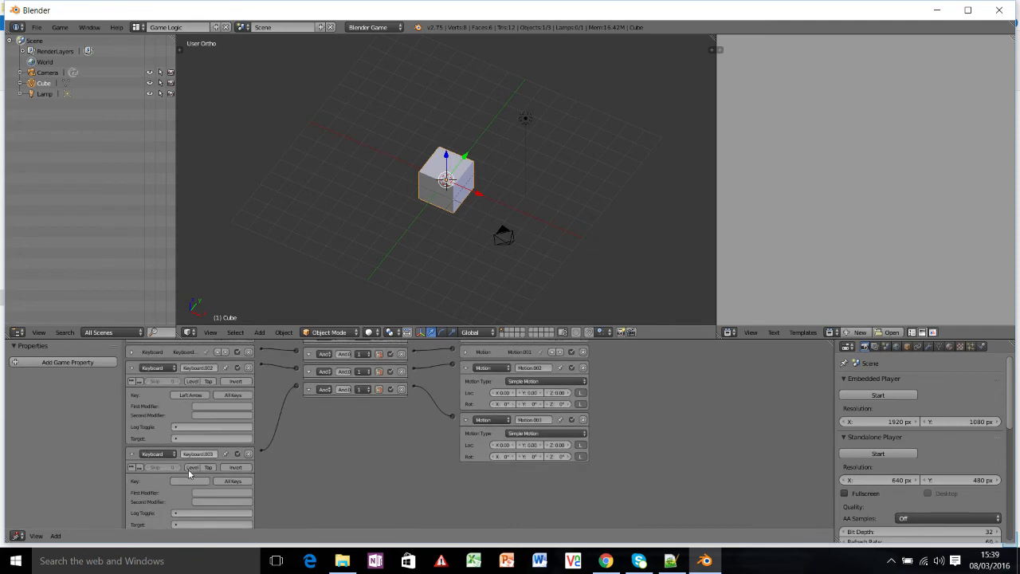
{"action": "scroll", "coordinate": [191, 488], "scroll_direction": "up", "scroll_amount": 3}
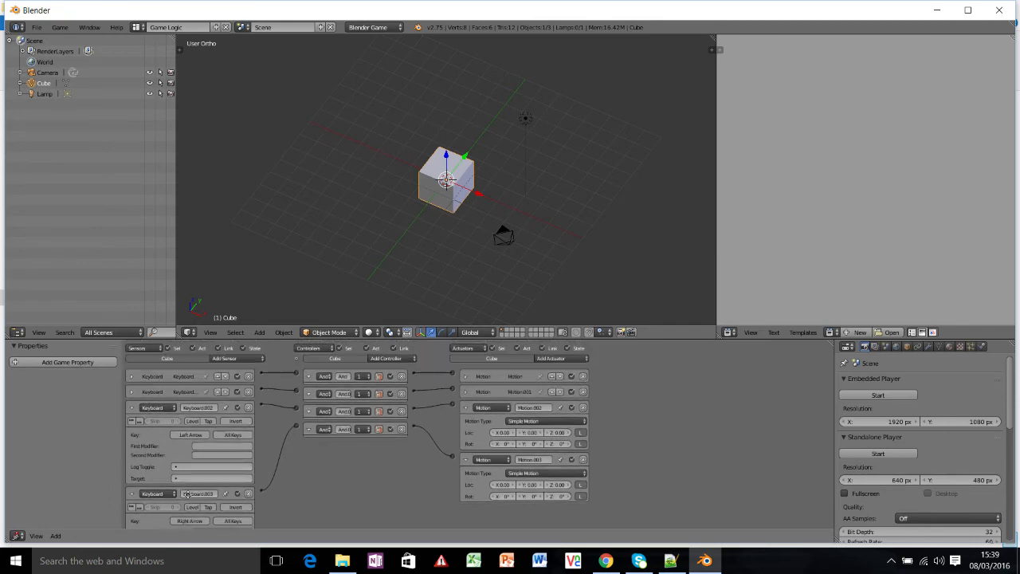
{"action": "middle_click_drag", "start_coordinate": [194, 492], "coordinate": [196, 335]}
{"action": "scroll", "coordinate": [165, 420], "scroll_direction": "down", "scroll_amount": 5}
{"action": "scroll", "coordinate": [165, 421], "scroll_direction": "up", "scroll_amount": 5}
{"action": "scroll", "coordinate": [165, 420], "scroll_direction": "up", "scroll_amount": 3}
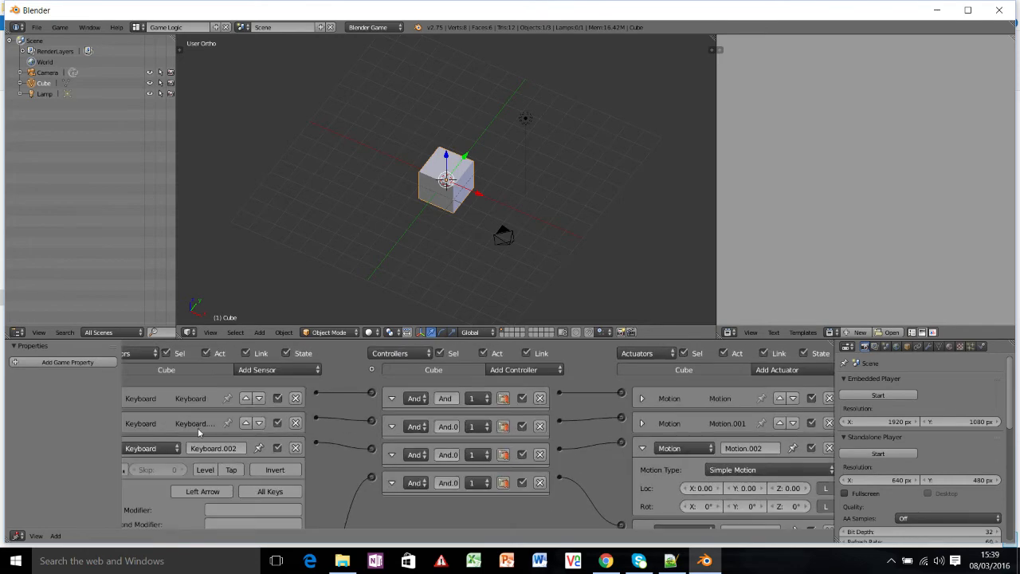
{"action": "scroll", "coordinate": [169, 476], "scroll_direction": "down", "scroll_amount": 6}
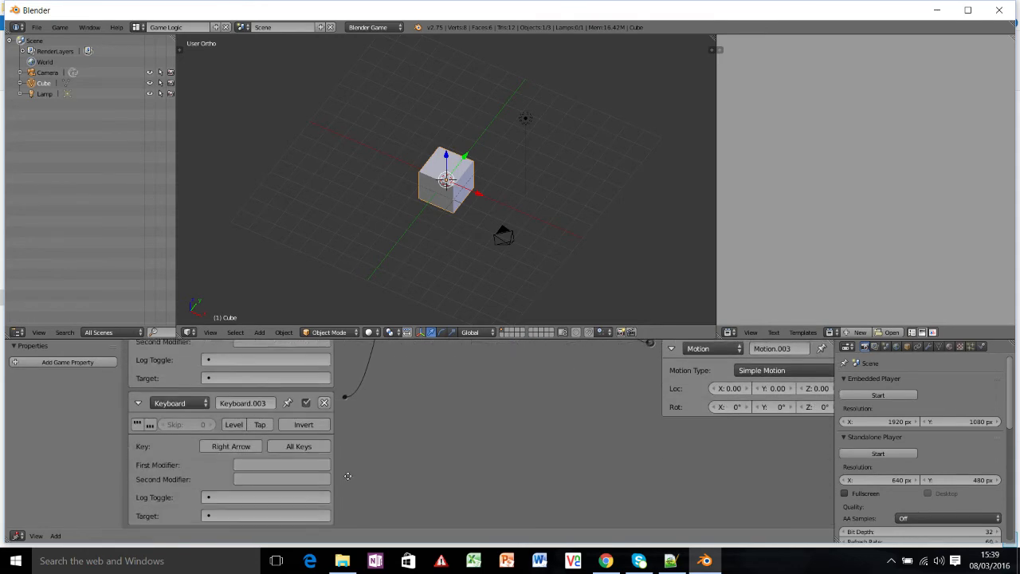
{"action": "scroll", "coordinate": [319, 484], "scroll_direction": "down", "scroll_amount": 3}
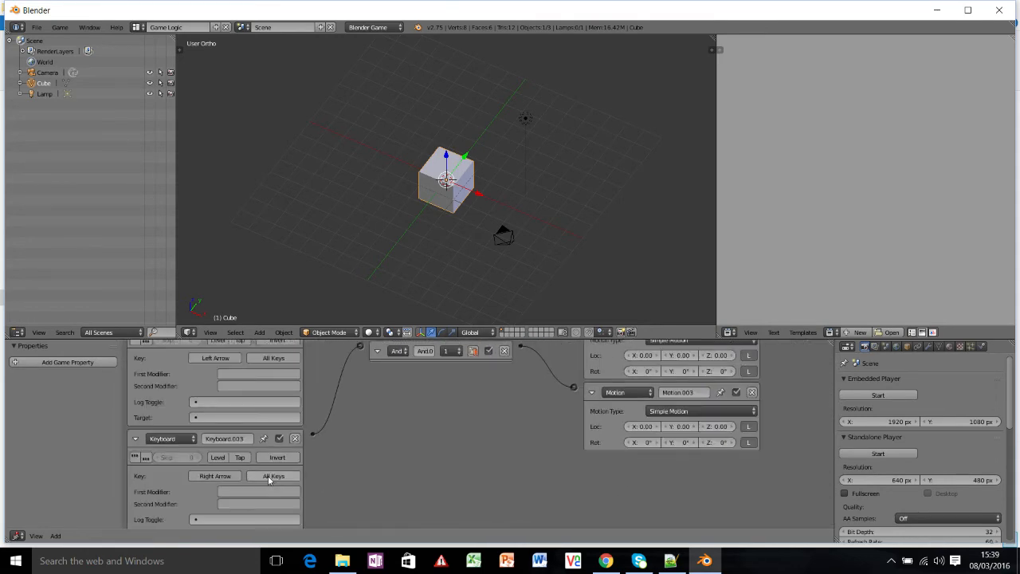
{"action": "scroll", "coordinate": [266, 408], "scroll_direction": "up", "scroll_amount": 3}
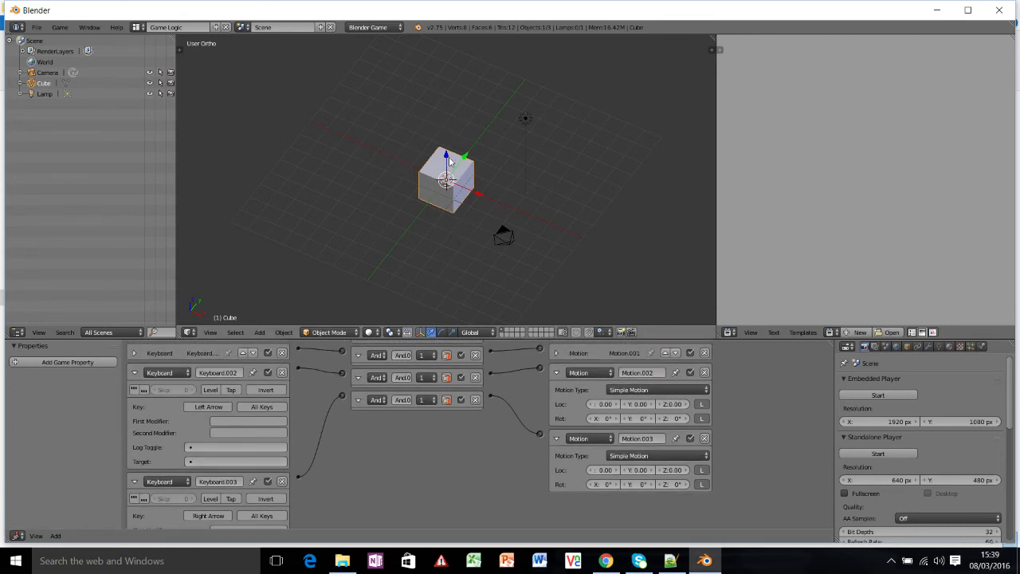
- Try rotating the cube about the global Z axis in the 3D view
{"action": "key", "text": "r"}
{"action": "key", "text": "z"}
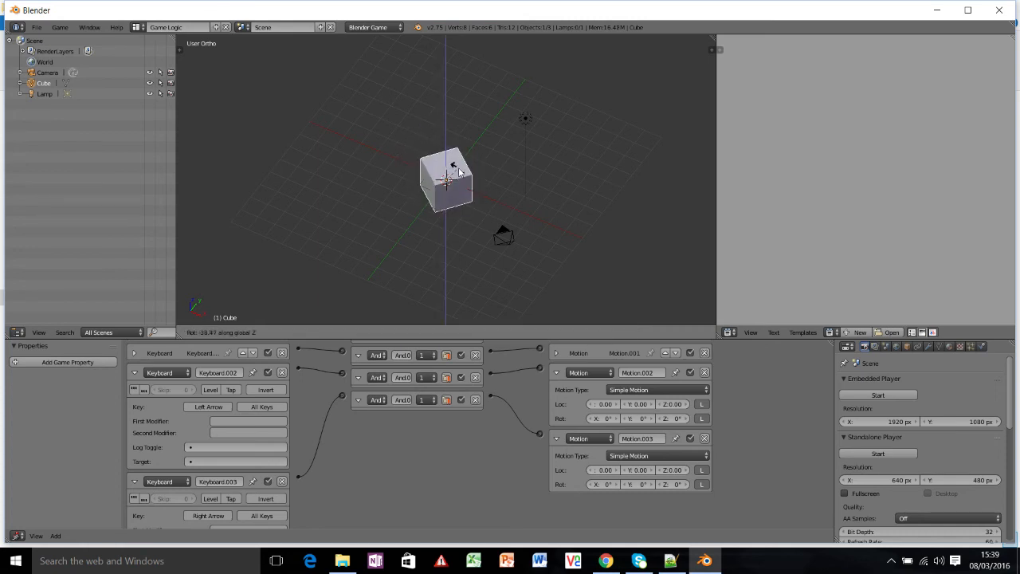
{"action": "left_click", "coordinate": [439, 151]}
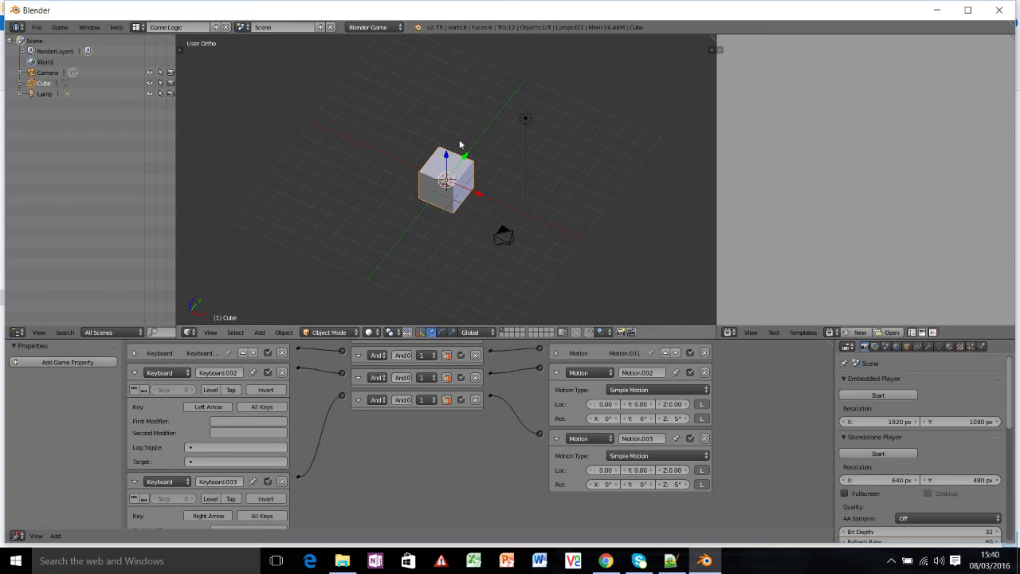
- Run the game, test turning the cube with the Left and Right Arrows while moving it, and stop the game
{"action": "key", "text": "p"}
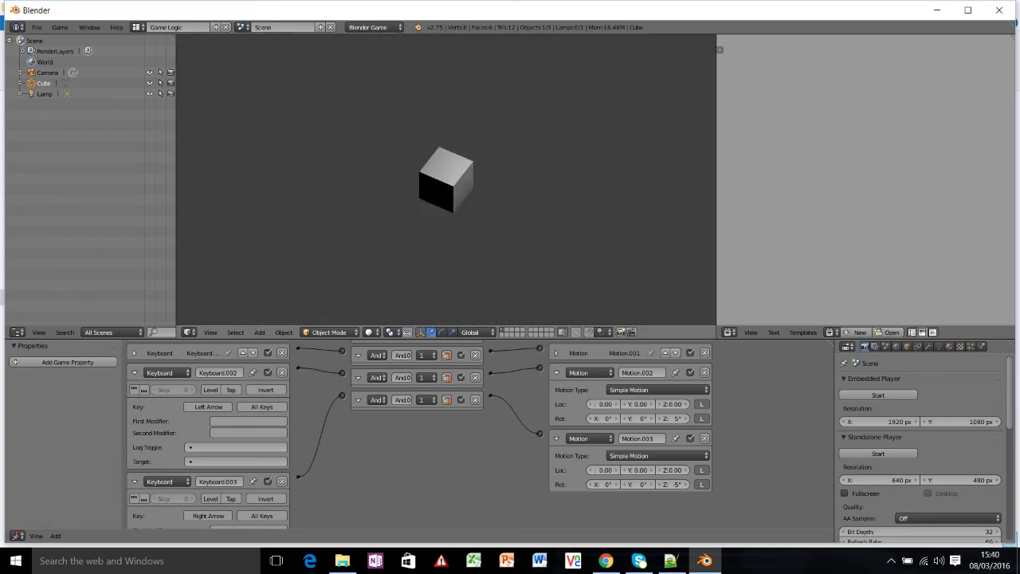
{"action": "key", "text": "Right"}
{"action": "key", "text": "Right"}
{"action": "key", "text": "Up"}
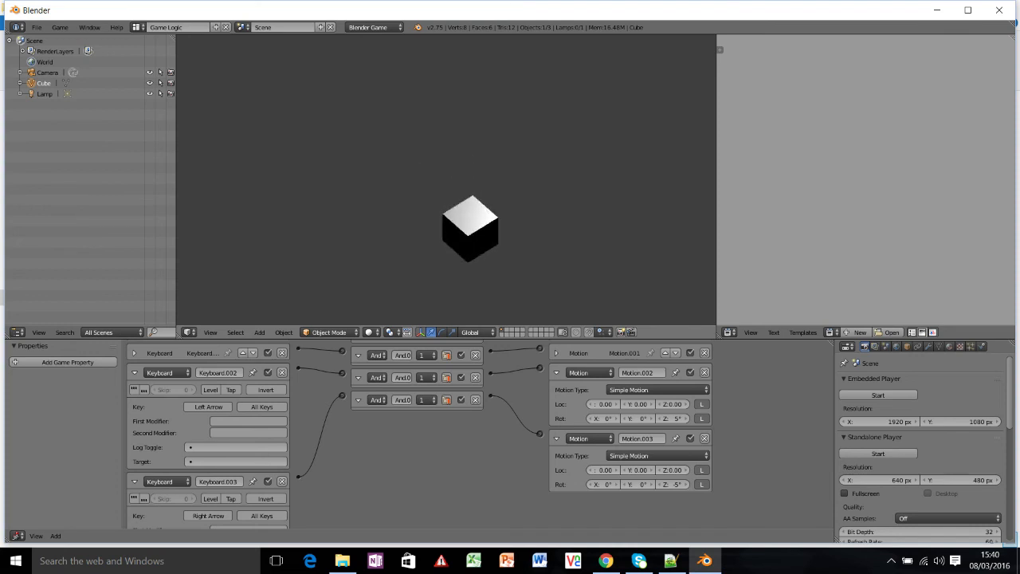
{"action": "key", "text": "Left"}
{"action": "key", "text": "Right"}
{"action": "key", "text": "Left"}
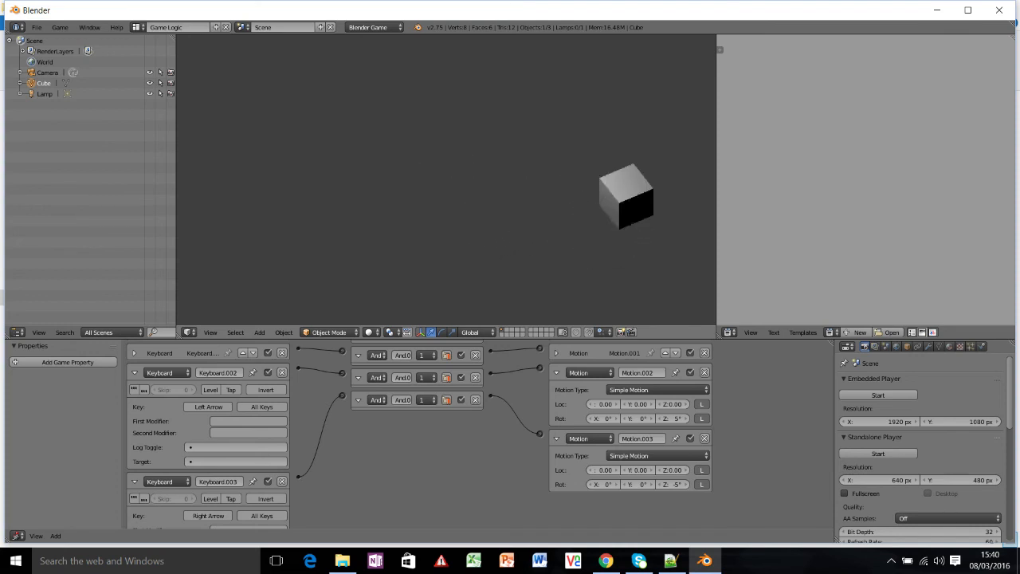
{"action": "key", "text": "Down"}
{"action": "key", "text": "Left"}
{"action": "key", "text": "Right"}
{"action": "key", "text": "Left"}
{"action": "key", "text": "Right"}
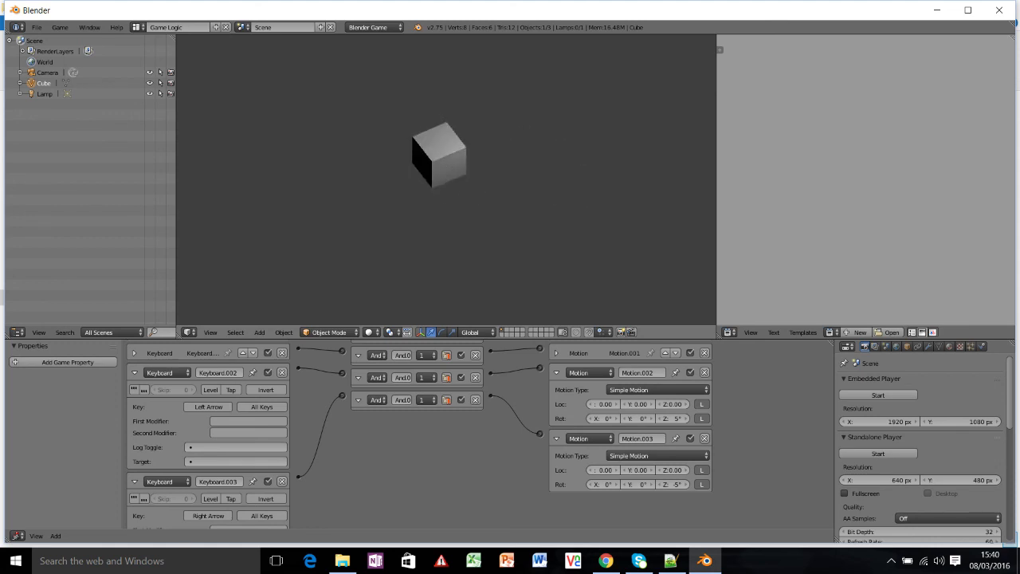
{"action": "key", "text": "Left"}
{"action": "key", "text": "Right"}
{"action": "key", "text": "Left"}
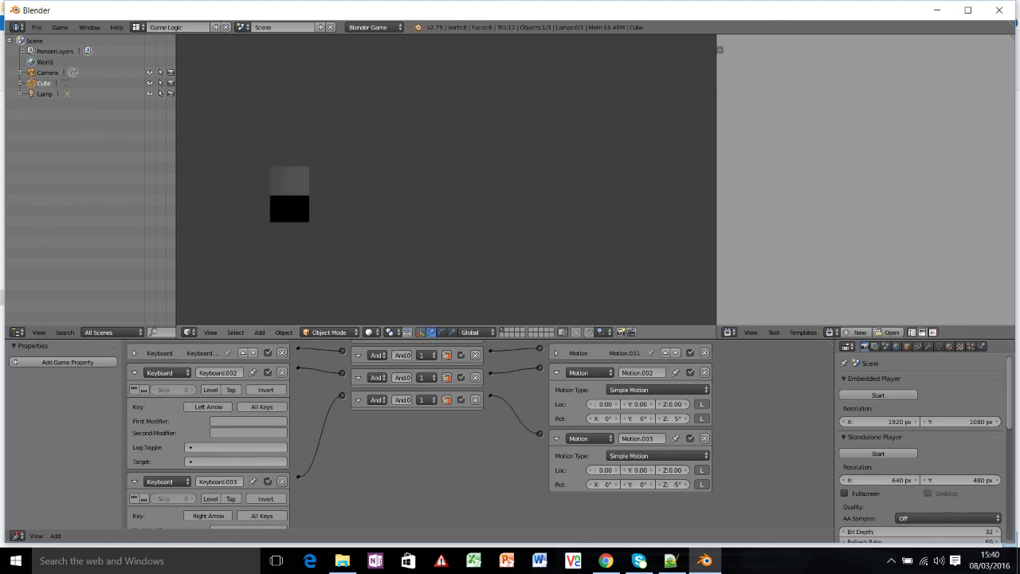
{"action": "key", "text": "Escape"}
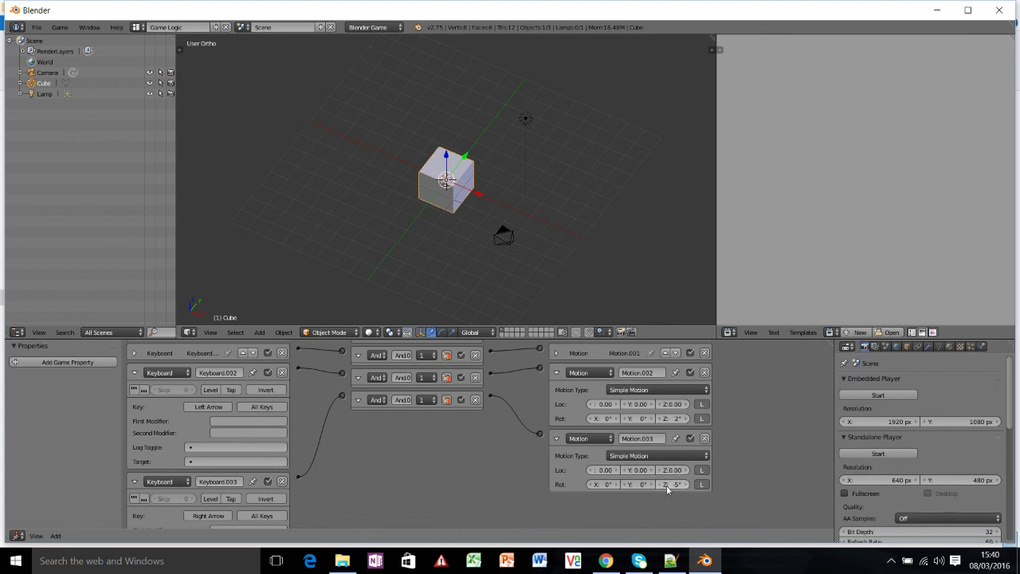
- Run the game again and test steering the cube with all four arrow keys at the 2° and -2° Z rotation settings
{"action": "key", "text": "p"}
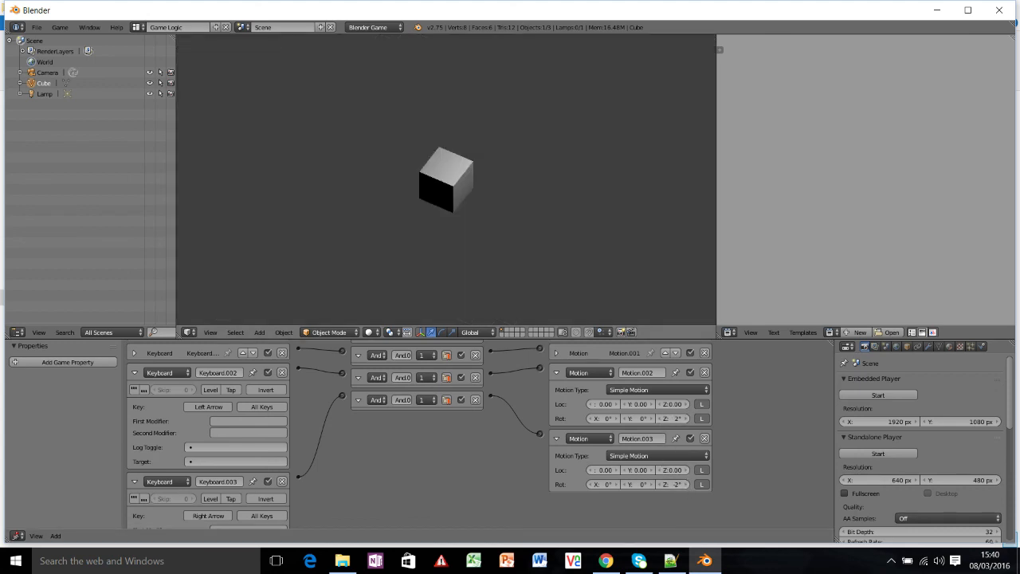
{"action": "key", "text": "Up"}
{"action": "key", "text": "Right"}
{"action": "key", "text": "Left"}
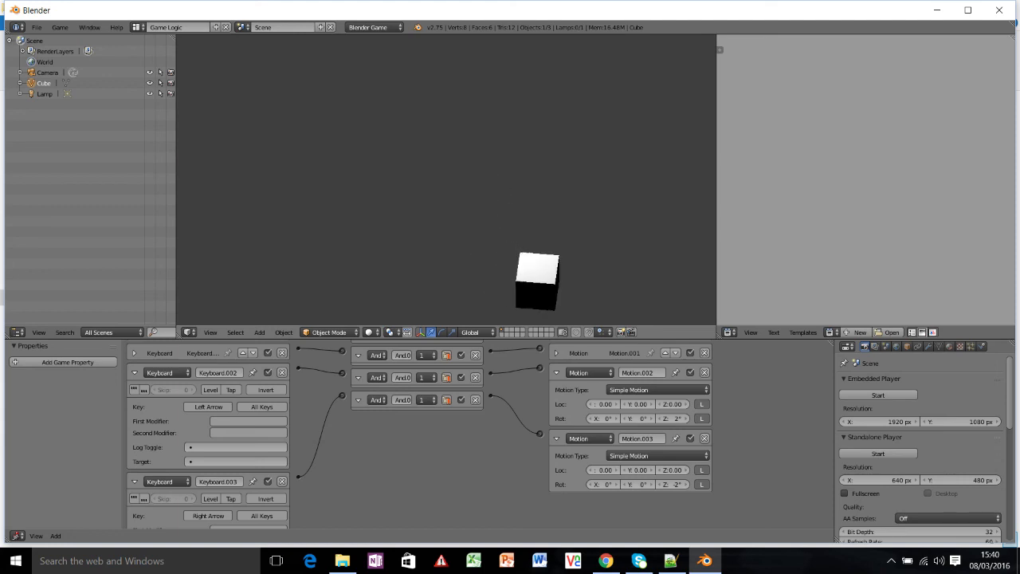
{"action": "key", "text": "Right"}
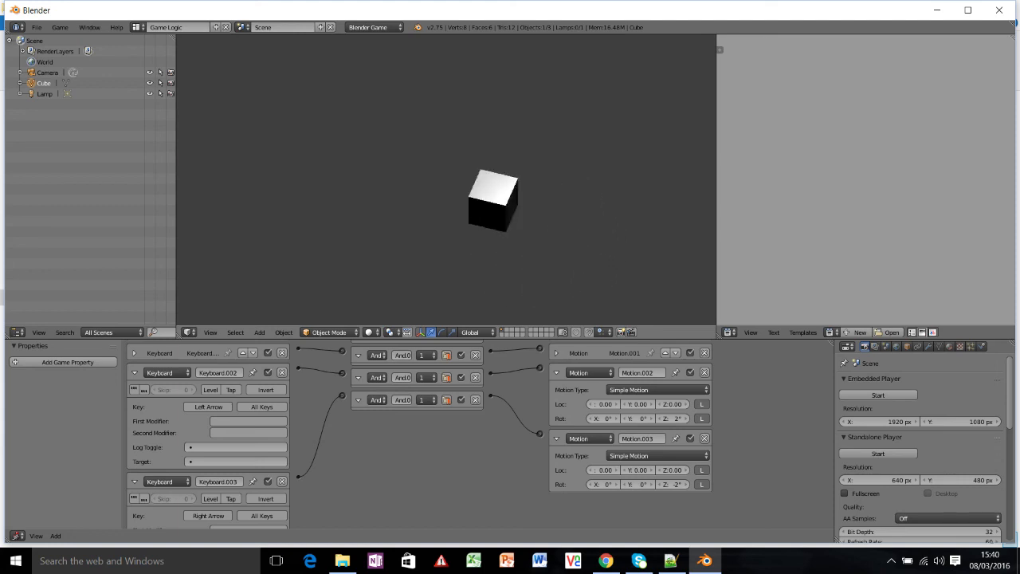
{"action": "key", "text": "Left"}
{"action": "key", "text": "Up"}
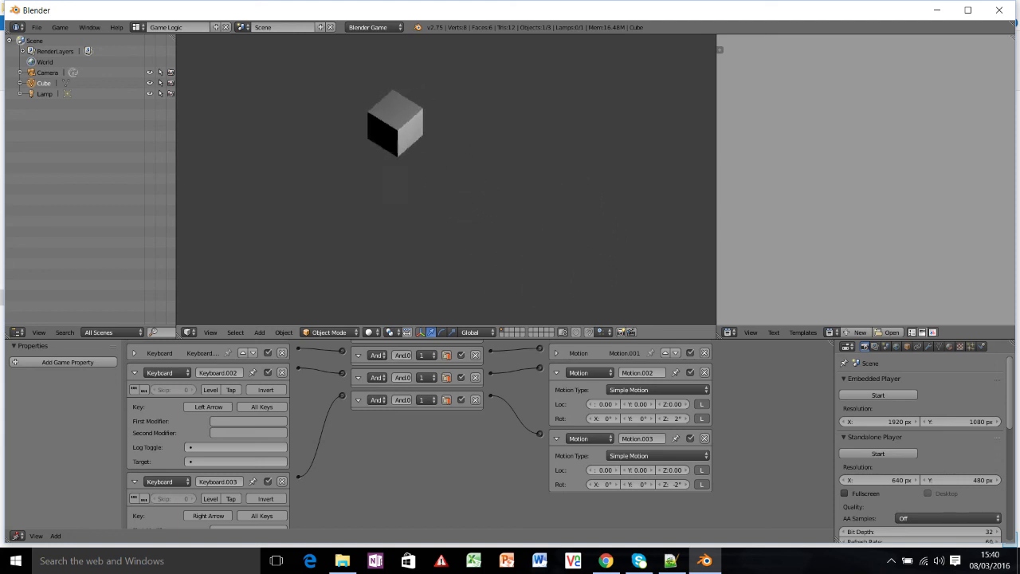
{"action": "key", "text": "Right"}
{"action": "key", "text": "Down"}
{"action": "key", "text": "Up"}
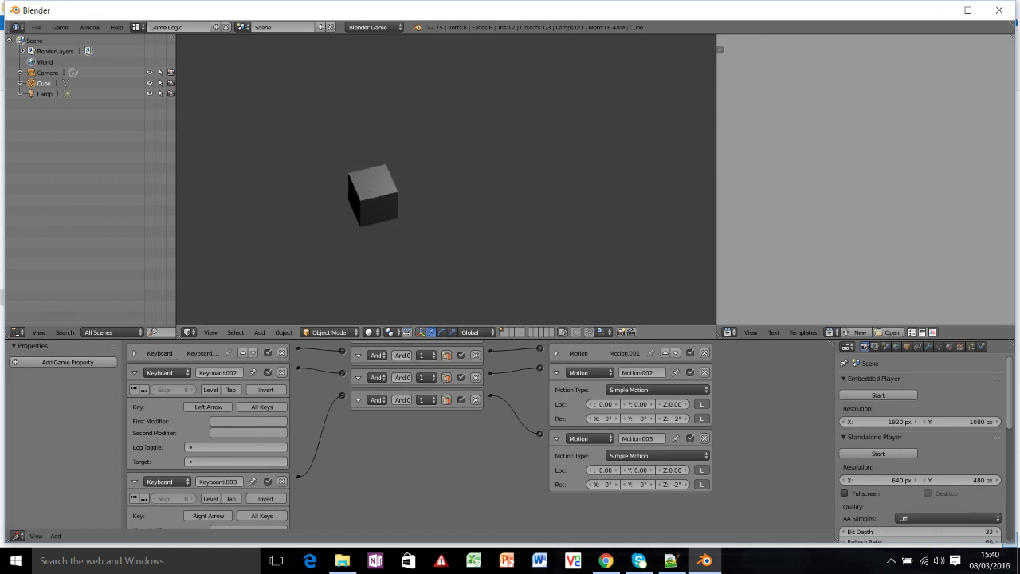
{"action": "key", "text": "Left"}
{"action": "key", "text": "Down"}
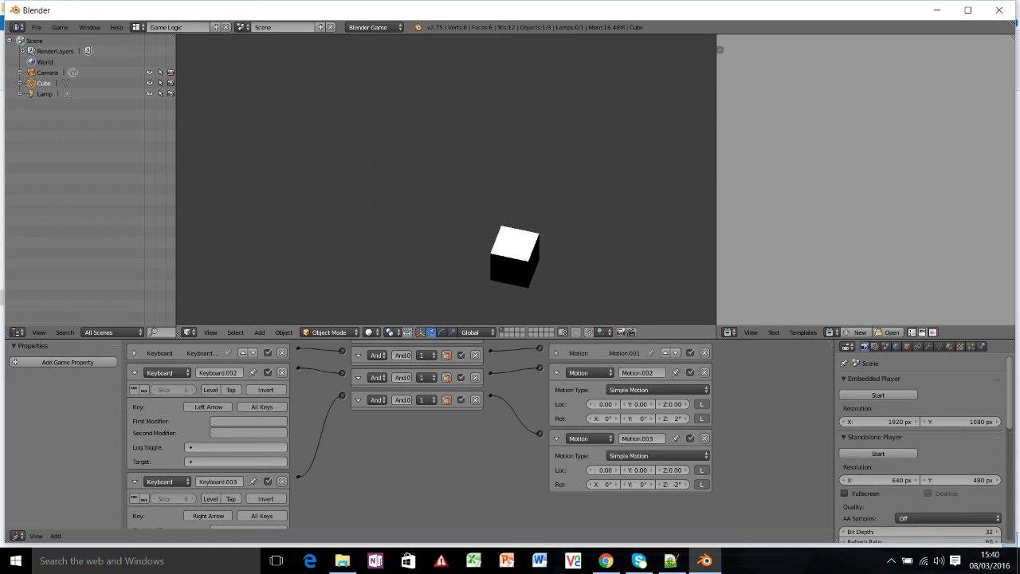
{"action": "key", "text": "Right"}
{"action": "key", "text": "Up"}
{"action": "key", "text": "Left"}
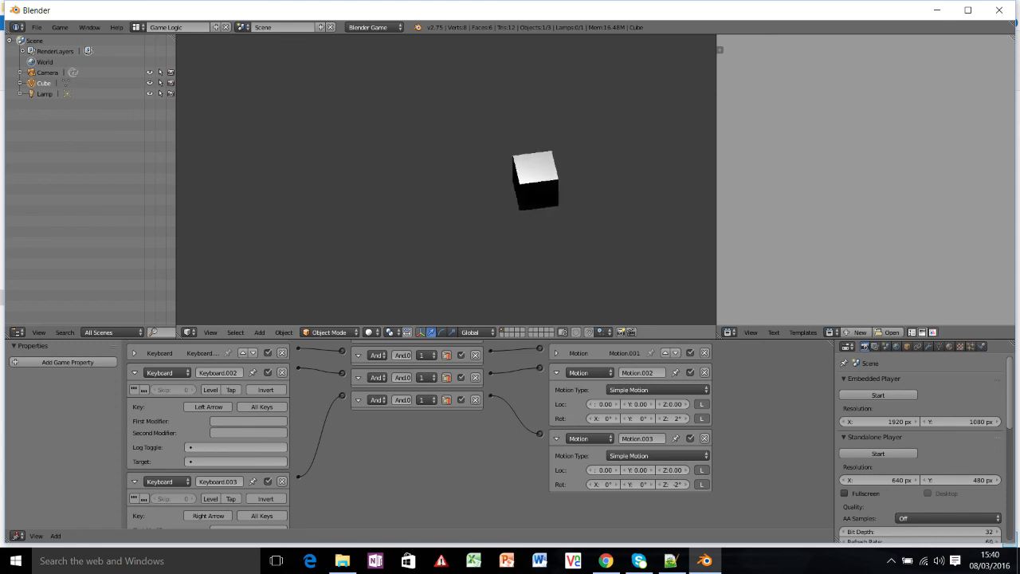
{"action": "key", "text": "Right"}
{"action": "key", "text": "Left"}
{"action": "key", "text": "Up"}
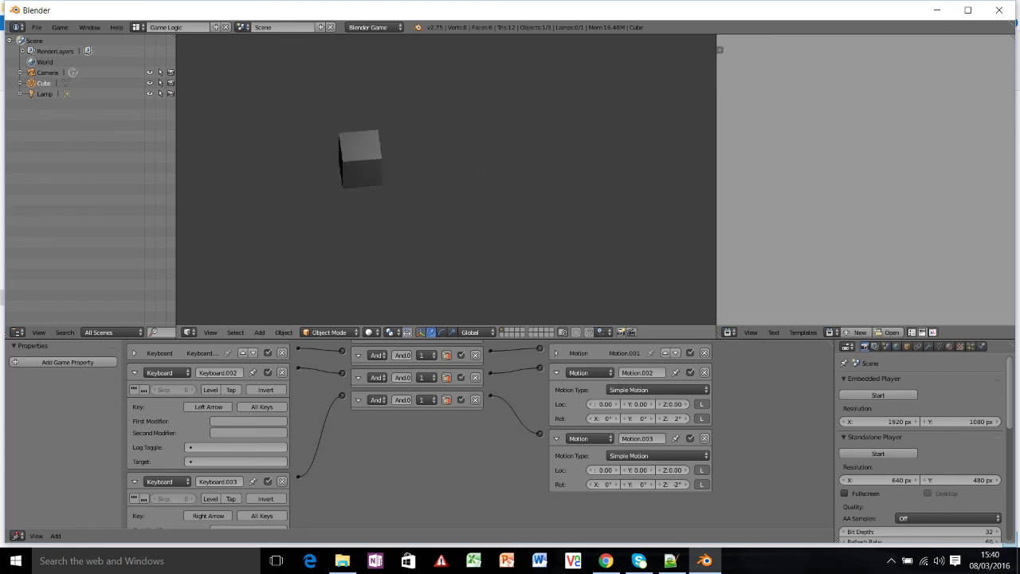
{"action": "key", "text": "Right"}
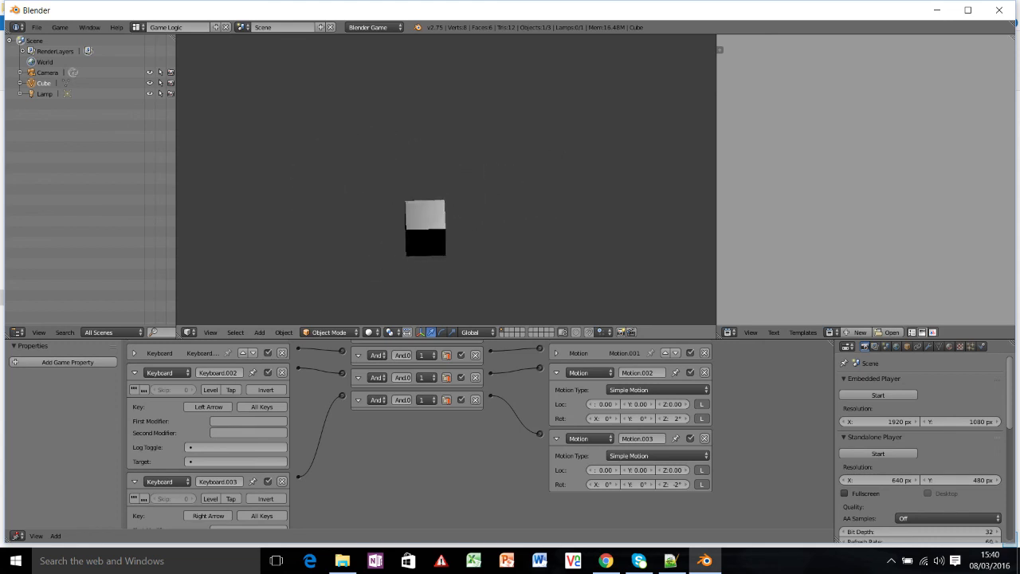
{"action": "key", "text": "Left"}
{"action": "key", "text": "Left"}
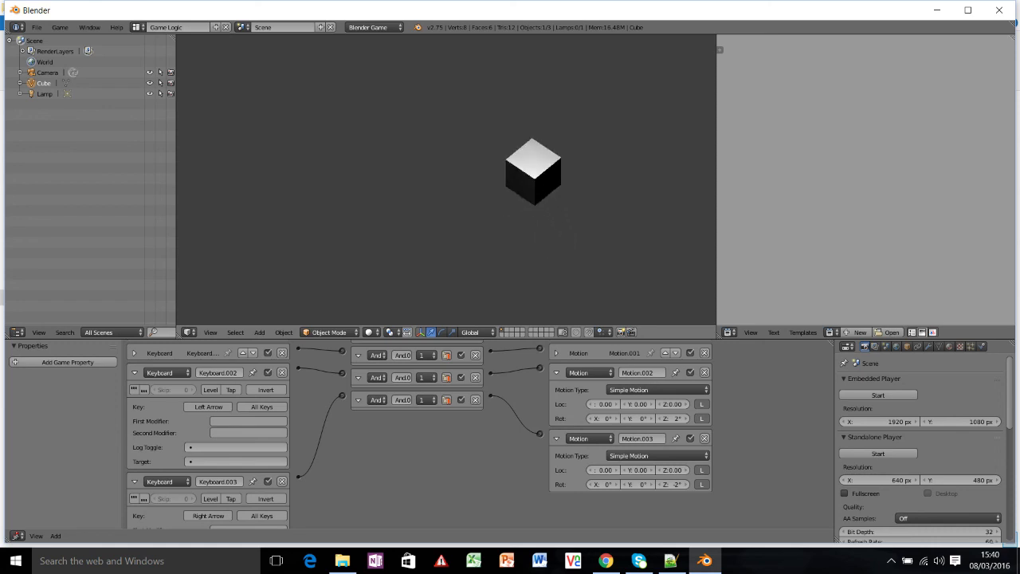
{"action": "key", "text": "Right"}
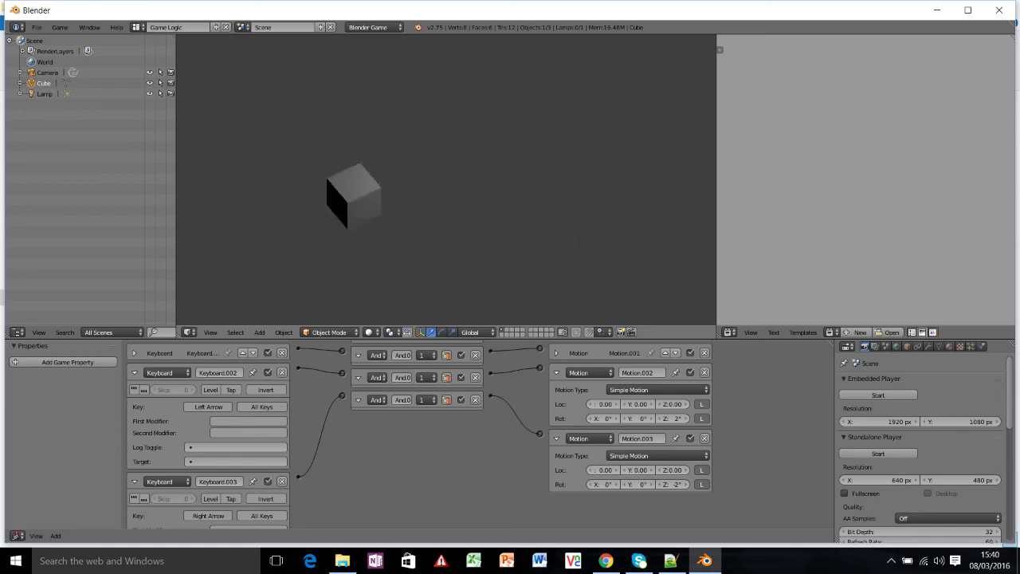
{"action": "key", "text": "Left"}
{"action": "key", "text": "Right"}
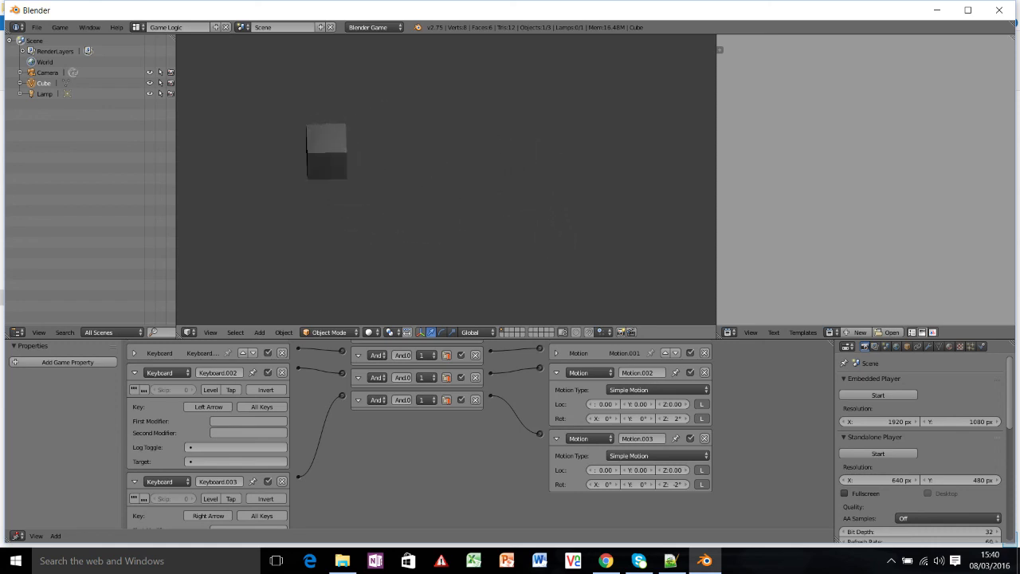
{"action": "key", "text": "Up"}
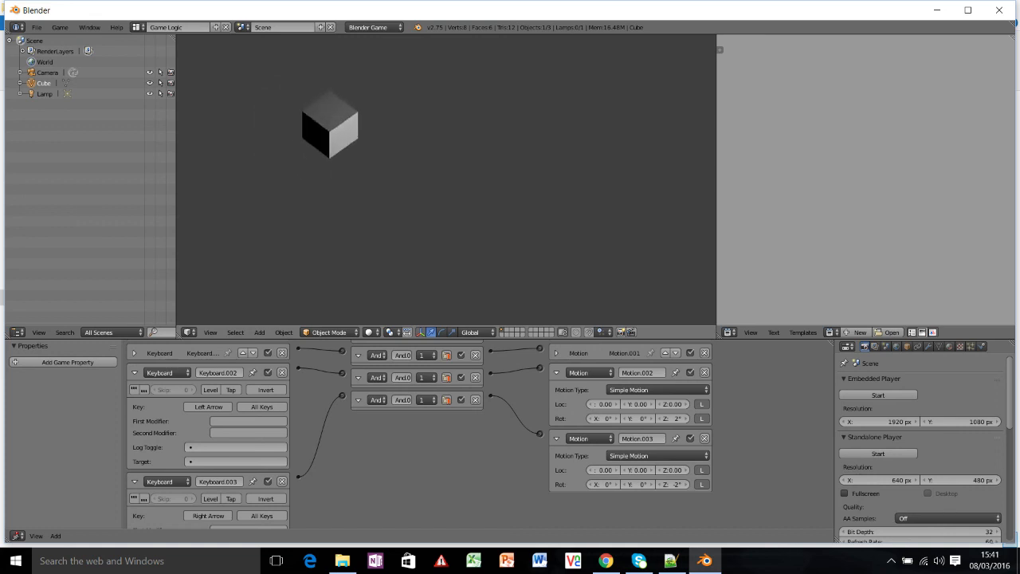